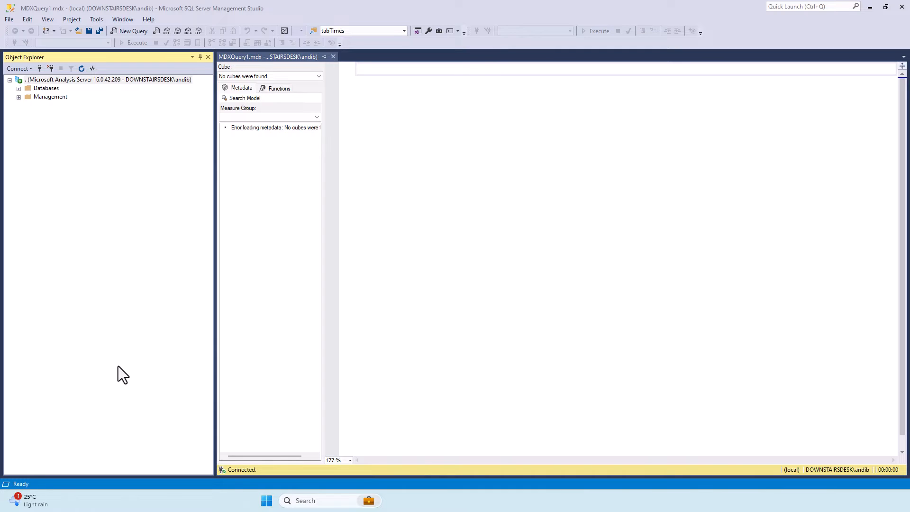
Check the server mode in the properties of the connected Analysis Services server.
{"action": "right_click", "coordinate": [124, 81]}
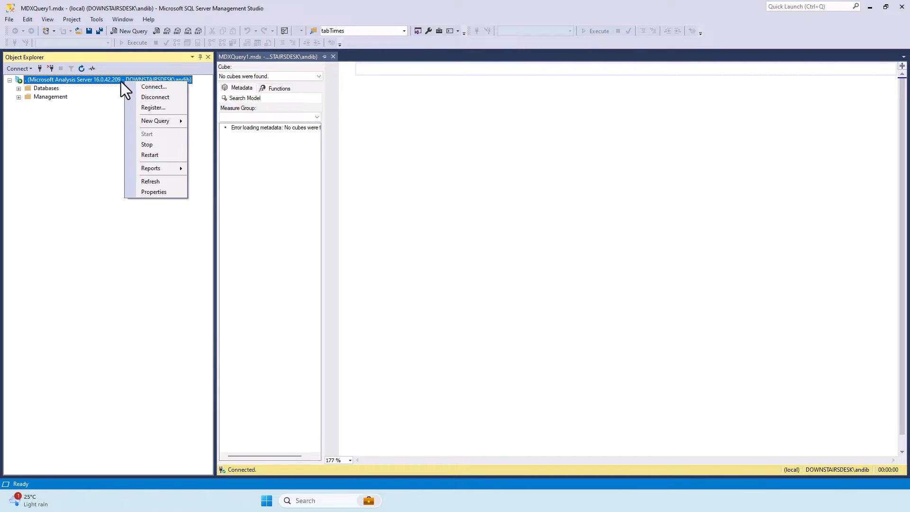
{"action": "left_click", "coordinate": [170, 193]}
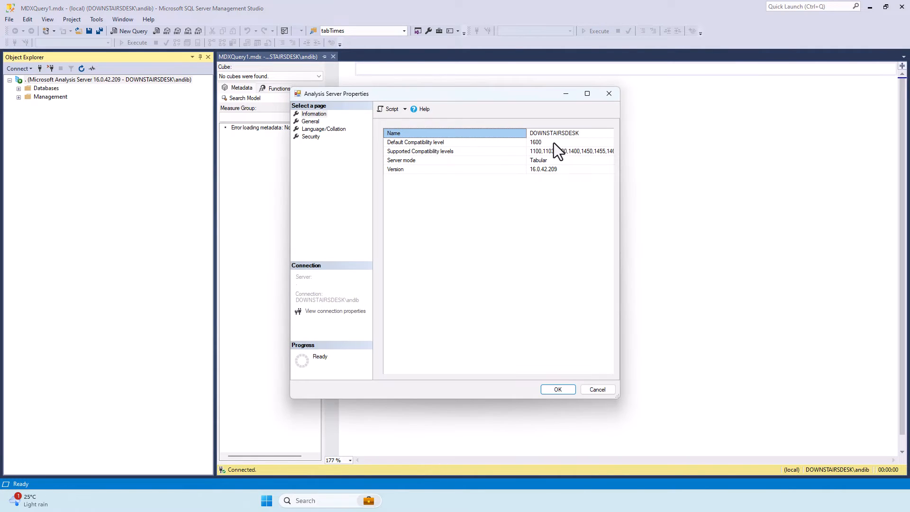
{"action": "left_click", "coordinate": [542, 161]}
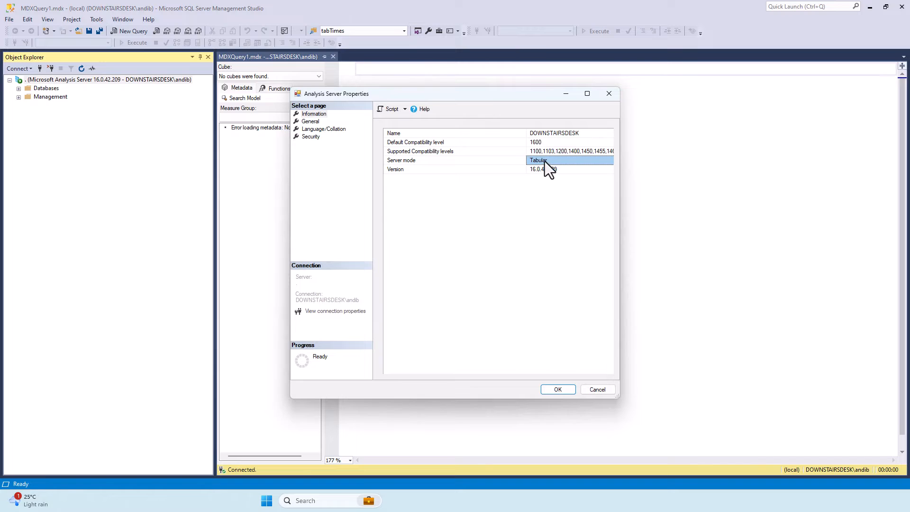
{"action": "left_click", "coordinate": [598, 391]}
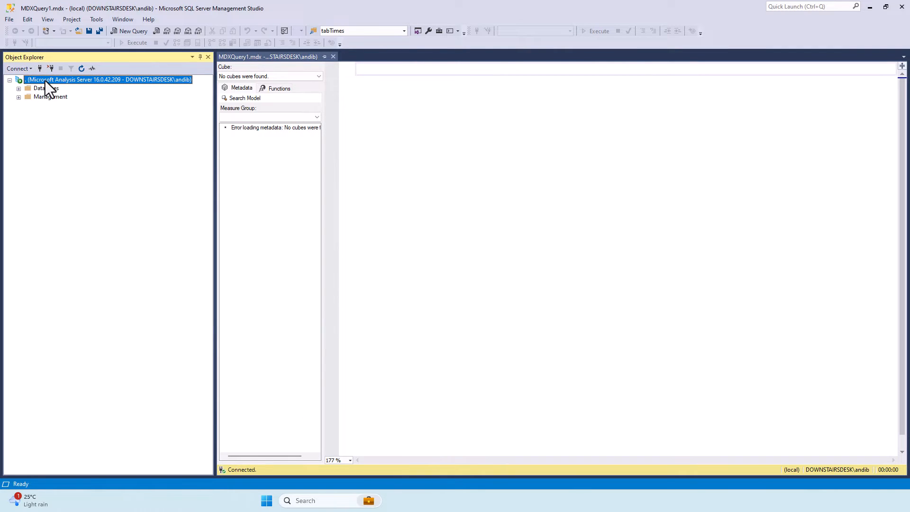
Look at the new-connection dialogs for Analysis Services and Database Engine without making a connection.
{"action": "left_click", "coordinate": [25, 69]}
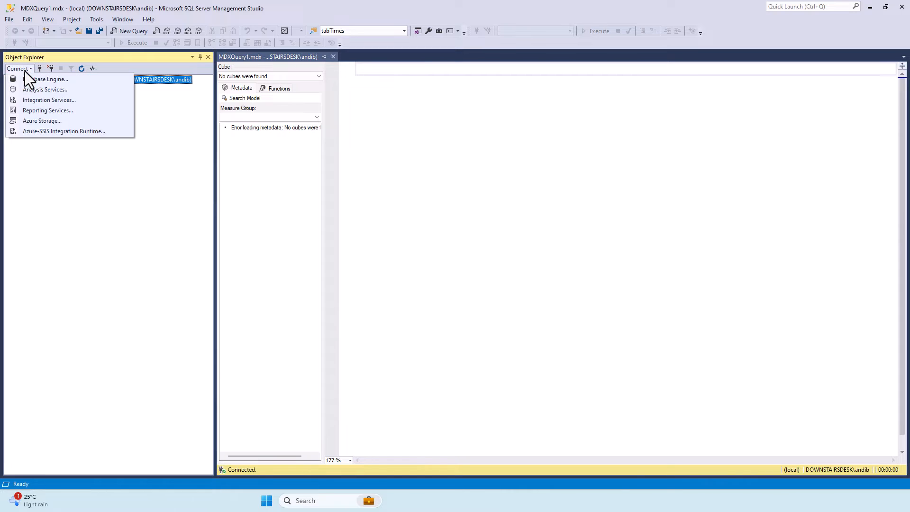
{"action": "left_click", "coordinate": [38, 88]}
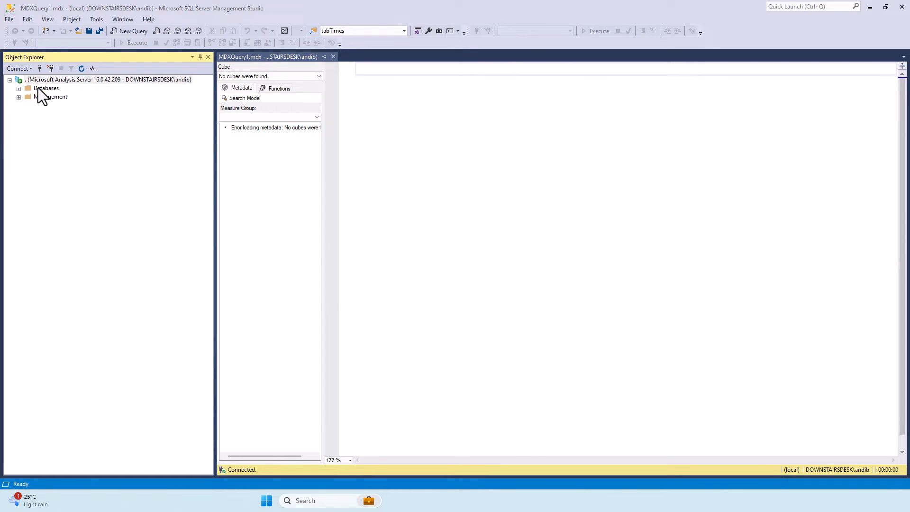
{"action": "left_click", "coordinate": [462, 266]}
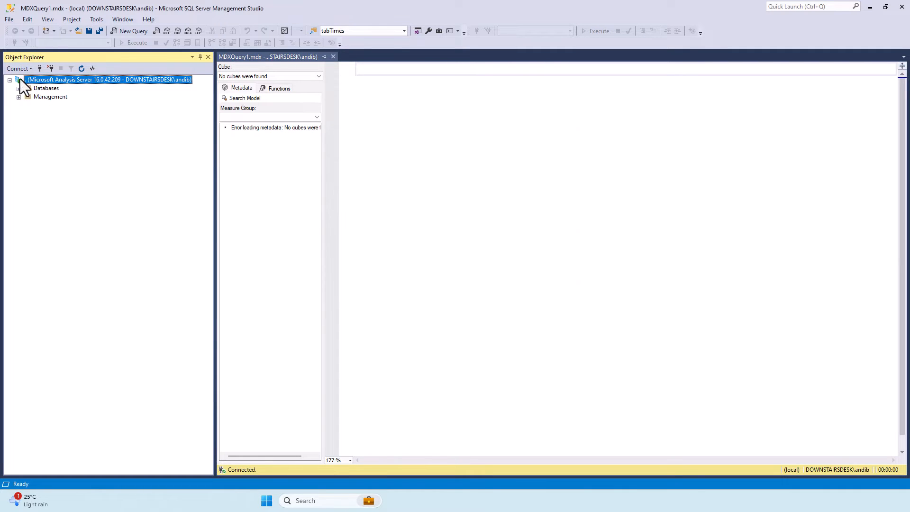
{"action": "left_click", "coordinate": [22, 69]}
{"action": "left_click", "coordinate": [33, 78]}
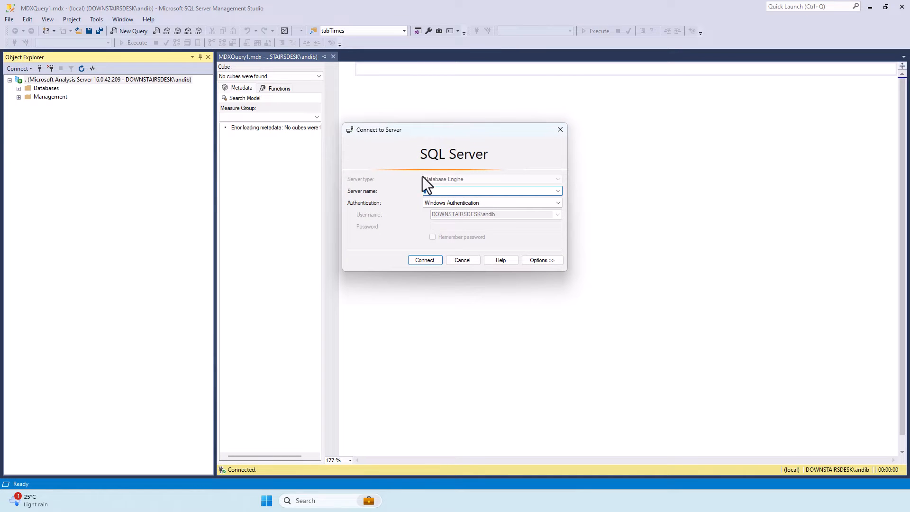
{"action": "left_click", "coordinate": [462, 262]}
{"action": "left_click", "coordinate": [31, 69]}
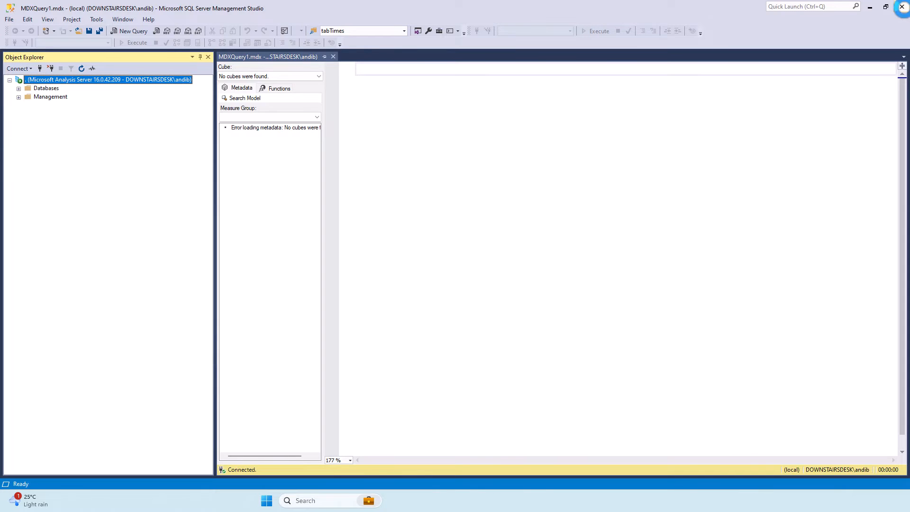
Close SQL Server Management Studio and relaunch version 19 by searching Windows for "ssms".
{"action": "left_click", "coordinate": [902, 6]}
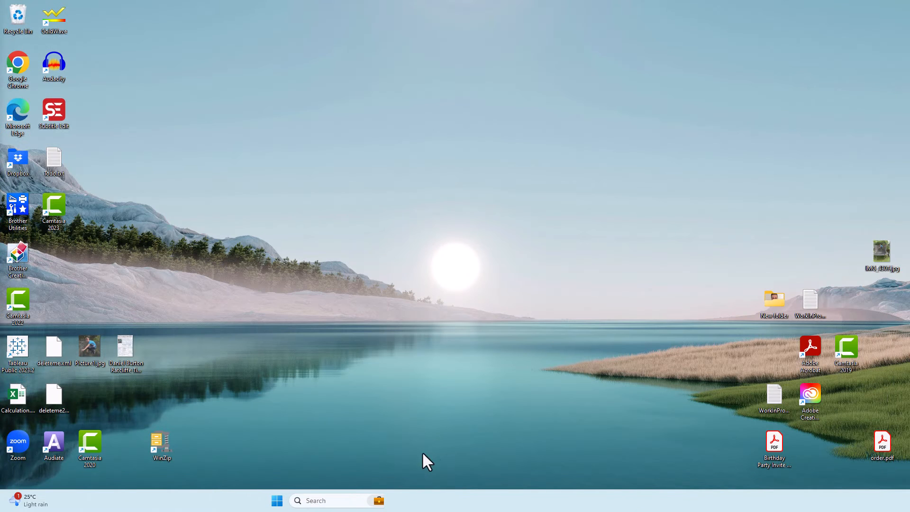
{"action": "left_click", "coordinate": [349, 502]}
{"action": "type", "text": "ssms"}
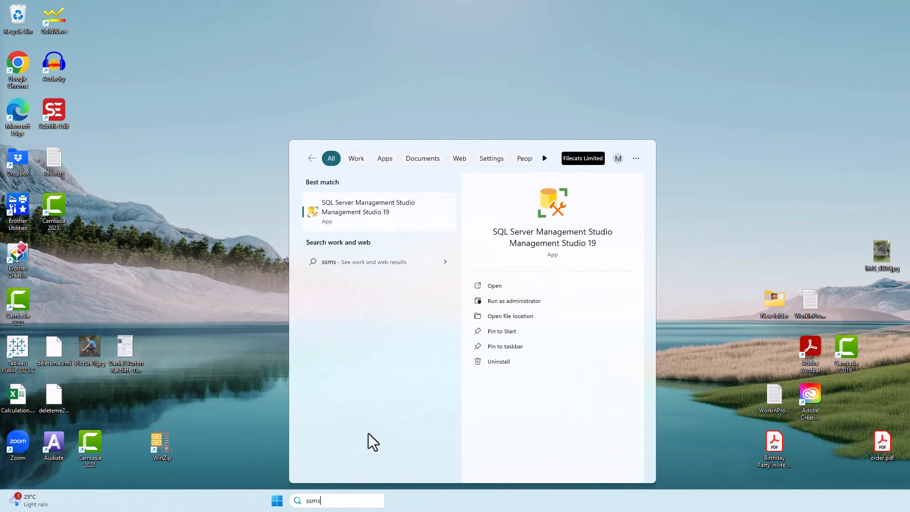
{"action": "left_click", "coordinate": [382, 219]}
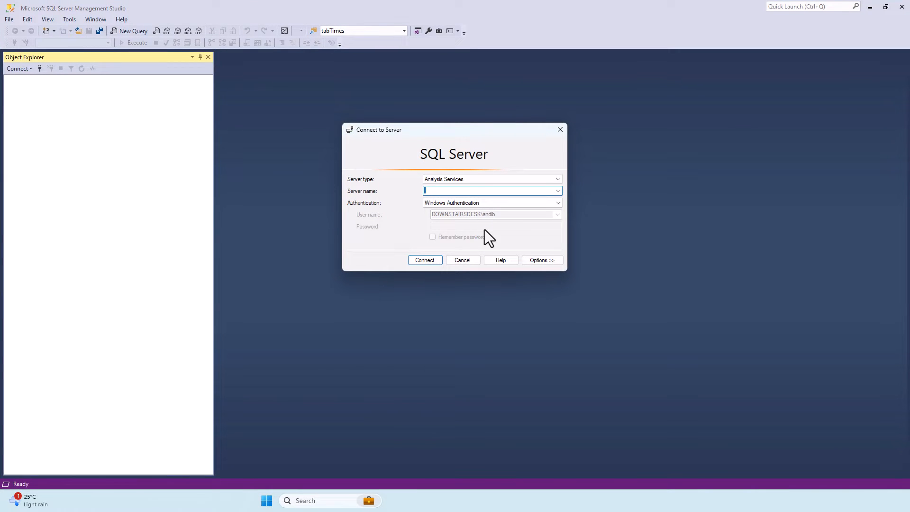
Connect to the local server "." with server type Analysis Services and Windows Authentication.
{"action": "left_click", "coordinate": [474, 179]}
{"action": "left_click", "coordinate": [463, 187]}
{"action": "left_click", "coordinate": [447, 181]}
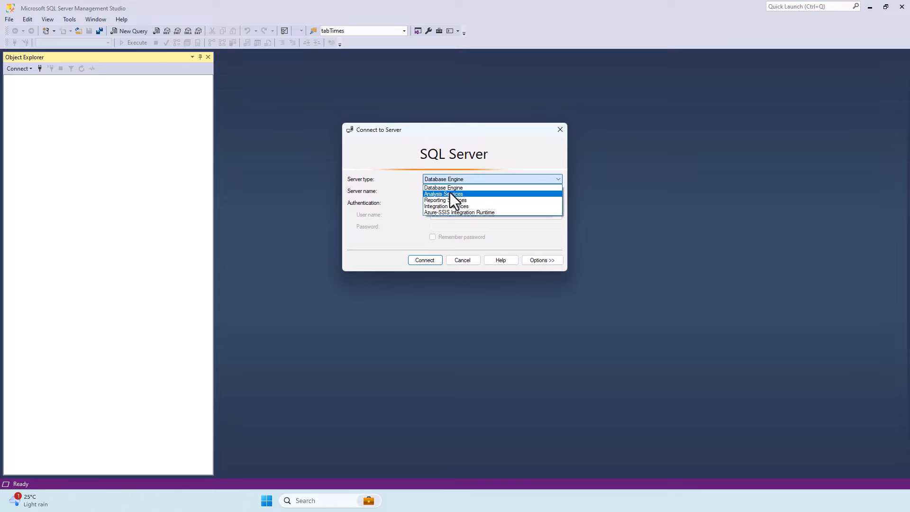
{"action": "left_click", "coordinate": [452, 193]}
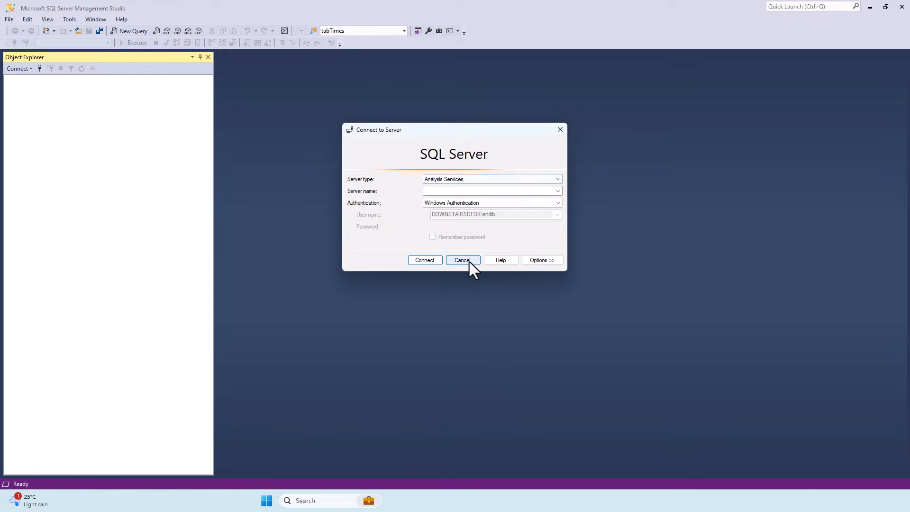
{"action": "left_click", "coordinate": [430, 259]}
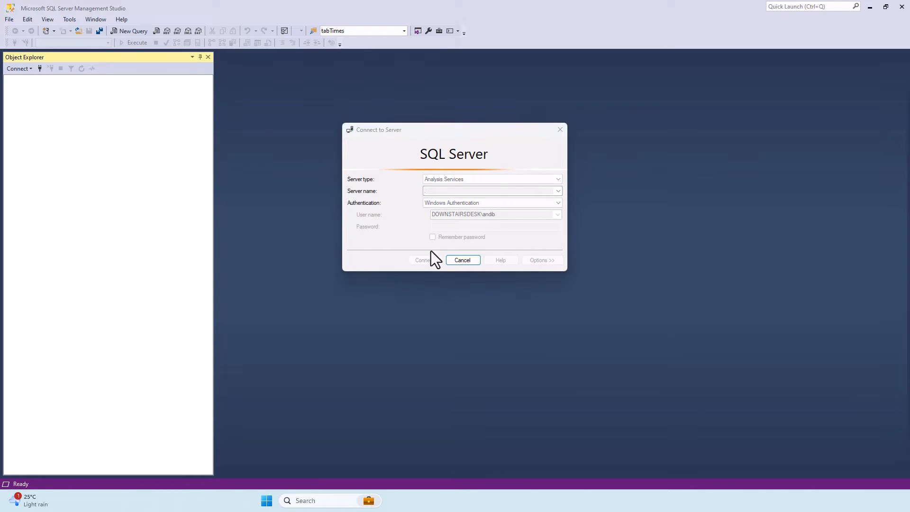
Review the server mode in the Analysis Server Properties of the new connection and close SQL Server Management Studio.
{"action": "right_click", "coordinate": [48, 85]}
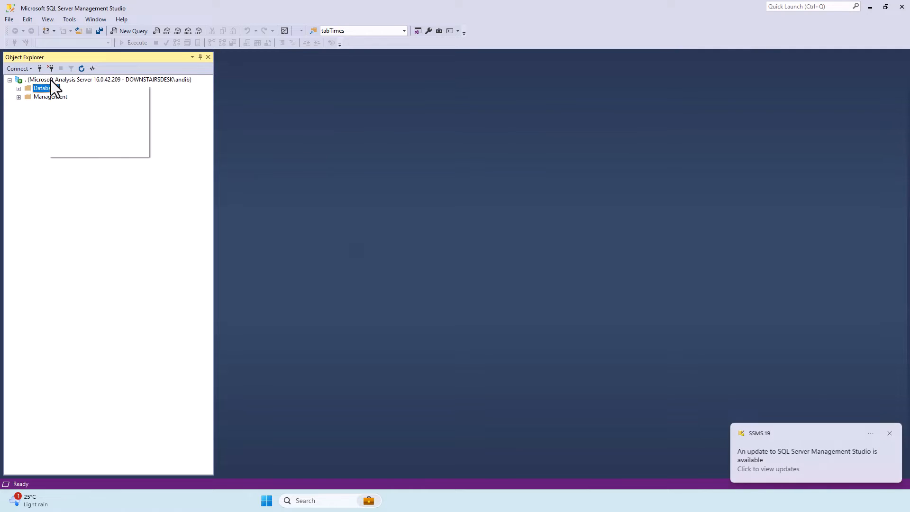
{"action": "right_click", "coordinate": [51, 80]}
{"action": "left_click", "coordinate": [106, 190]}
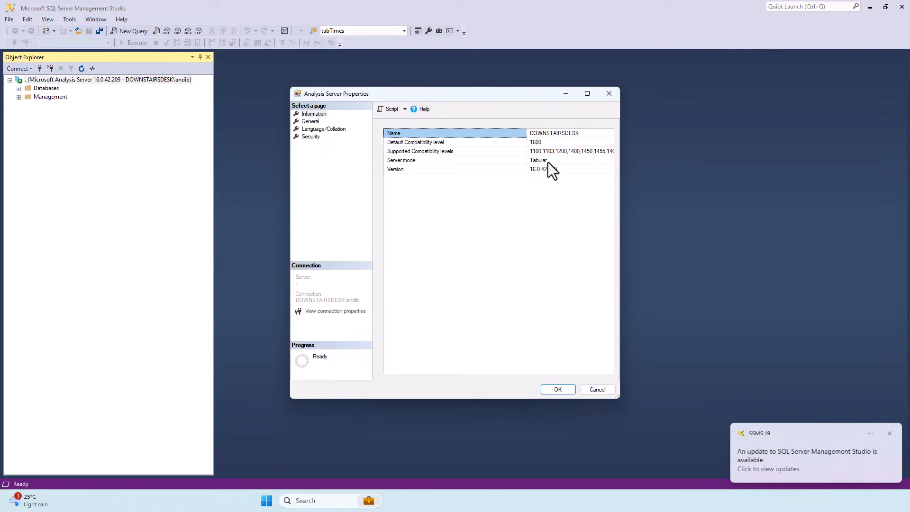
{"action": "left_click", "coordinate": [597, 389]}
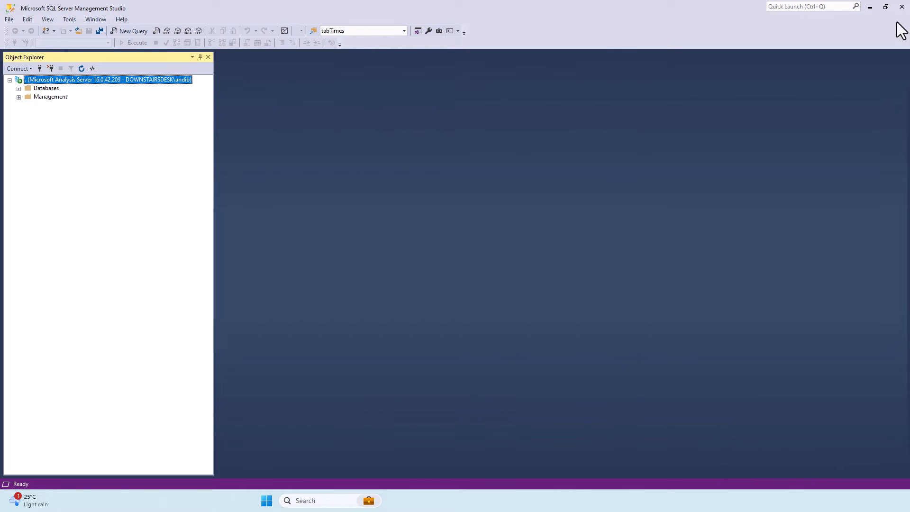
{"action": "left_click", "coordinate": [902, 7]}
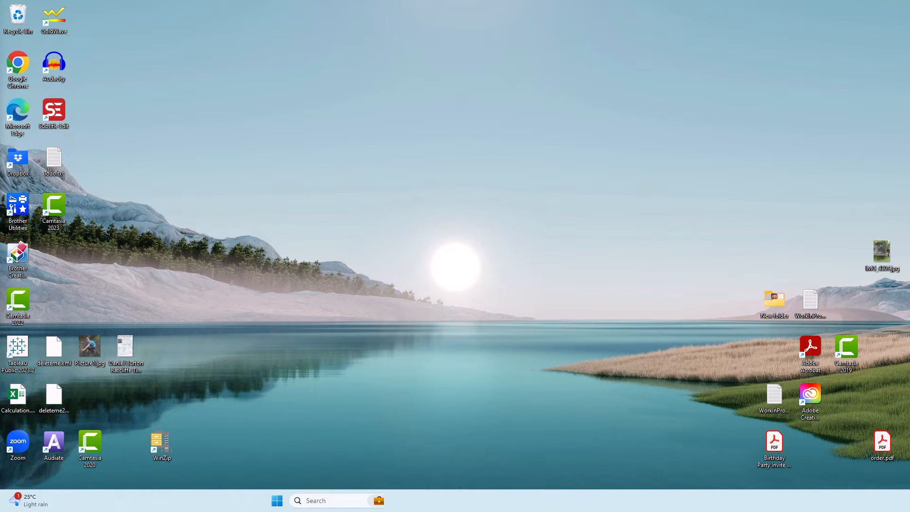
Run SETUP.EXE from the C: drive folder SQL2022\Developer_ENU to launch the SQL Server Installation Center.
{"action": "left_click_drag", "start_coordinate": [0, 126], "coordinate": [424, 1]}
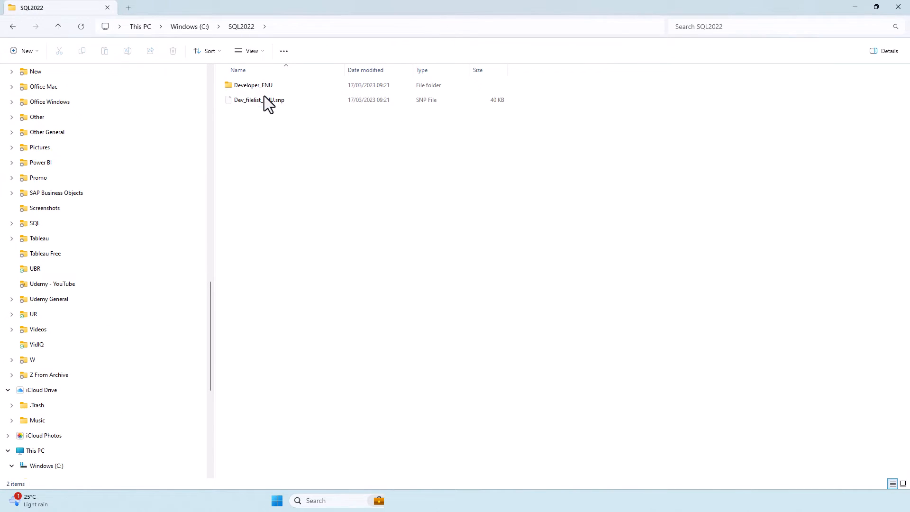
{"action": "double_click", "coordinate": [252, 88]}
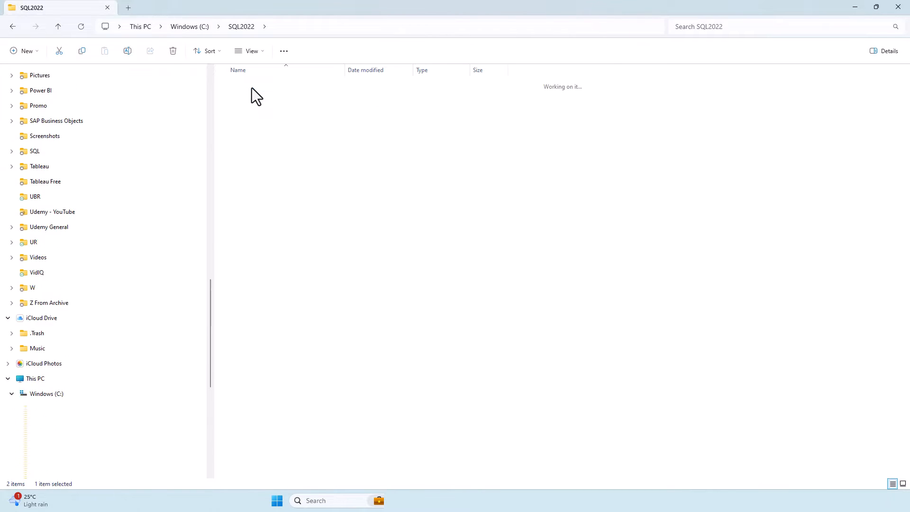
{"action": "left_click", "coordinate": [242, 204]}
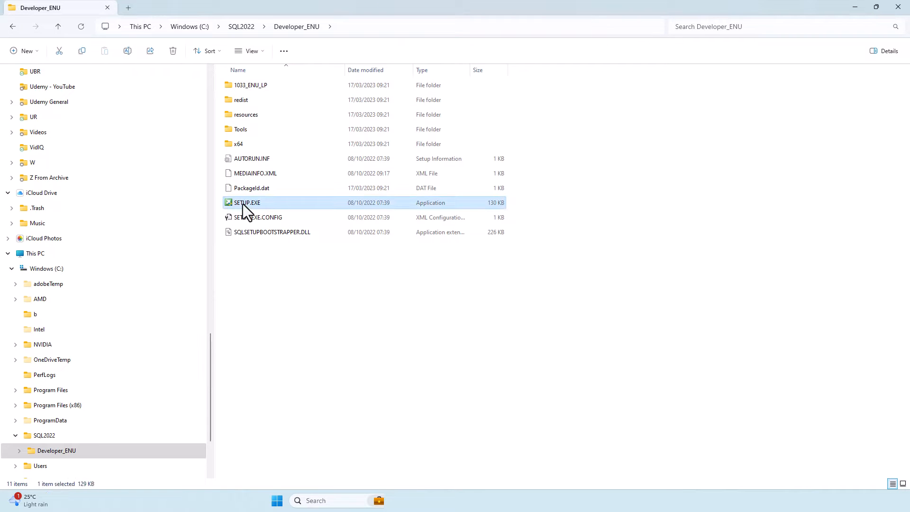
{"action": "double_click", "coordinate": [242, 204]}
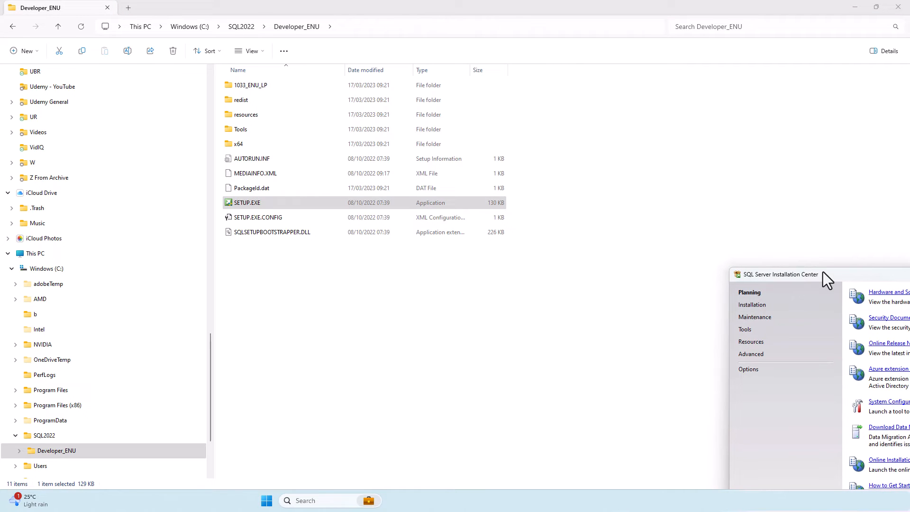
Start a SQL Server standalone installation or feature addition and proceed to Installation Type, leaving Microsoft Update unchecked.
{"action": "left_click_drag", "start_coordinate": [823, 272], "coordinate": [223, 110]}
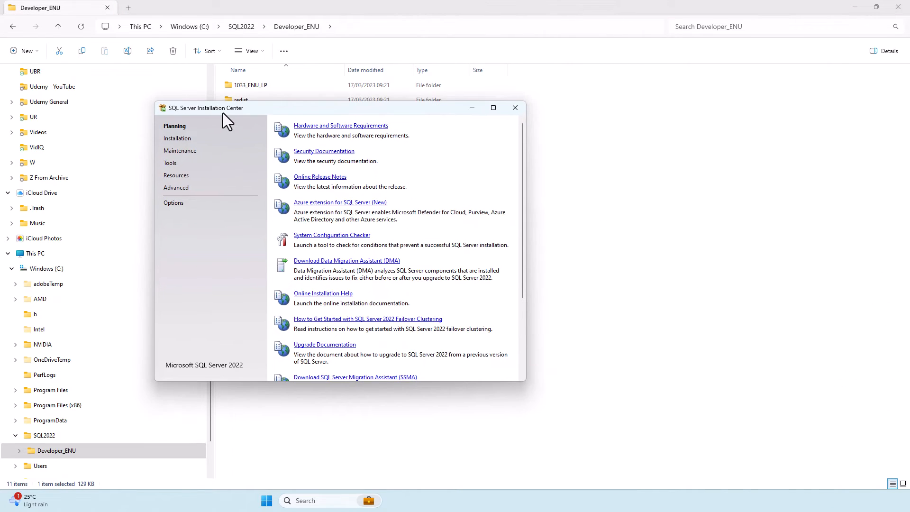
{"action": "left_click", "coordinate": [177, 138]}
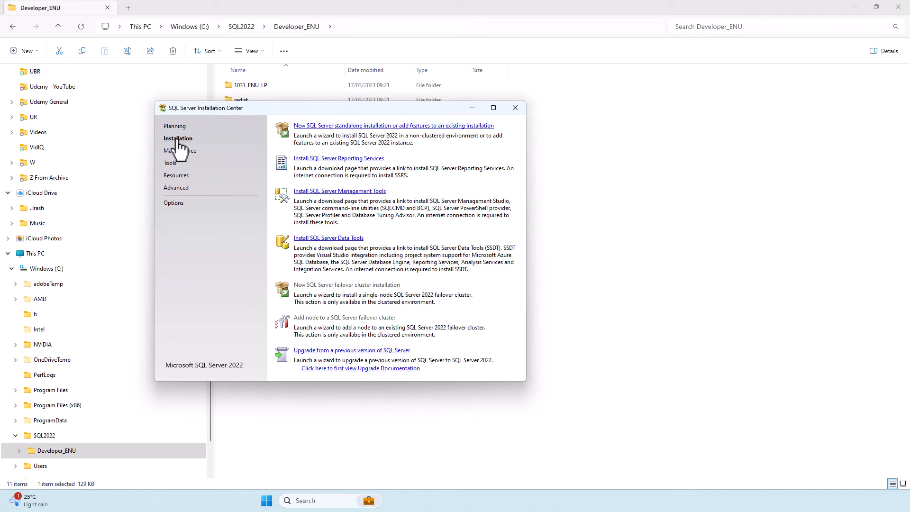
{"action": "left_click", "coordinate": [320, 126]}
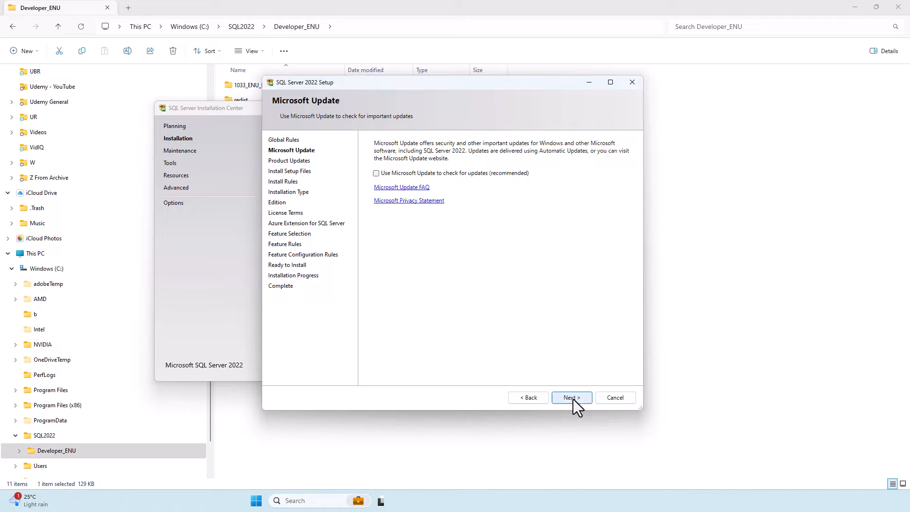
{"action": "left_click", "coordinate": [573, 399]}
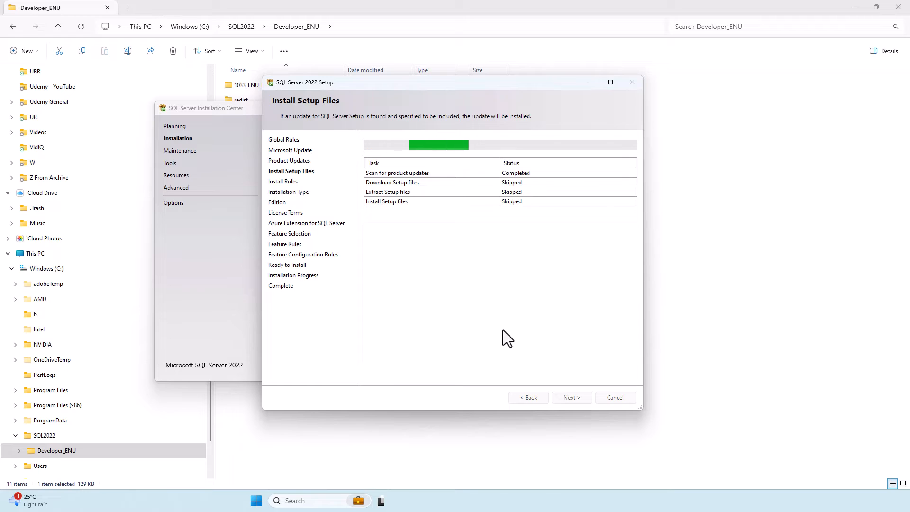
{"action": "left_click", "coordinate": [565, 400]}
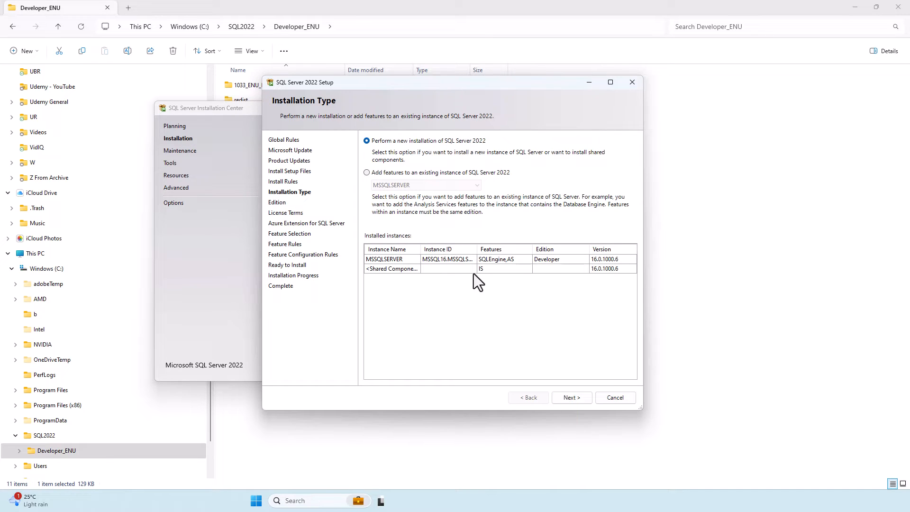
Try adding features to the existing MSSQLSERVER instance without the Azure Extension, quitting setup at Feature Selection.
{"action": "left_click", "coordinate": [422, 171]}
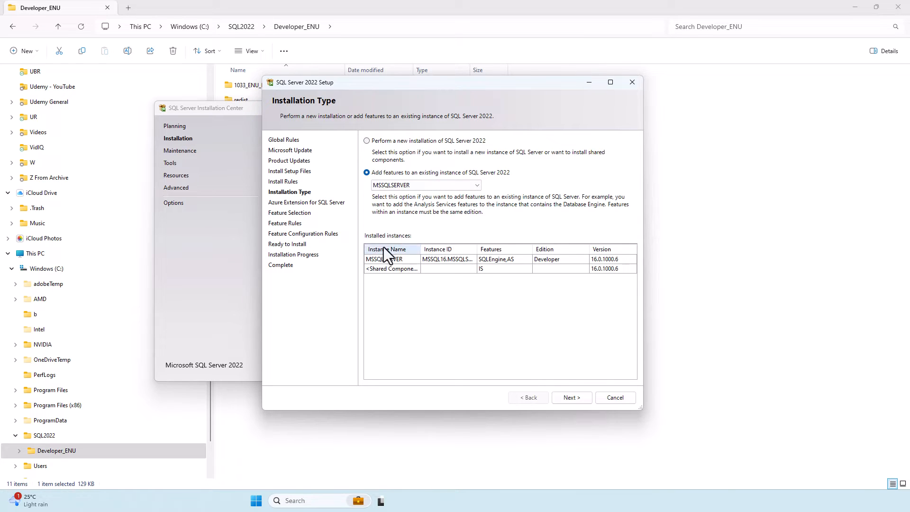
{"action": "left_click", "coordinate": [572, 397]}
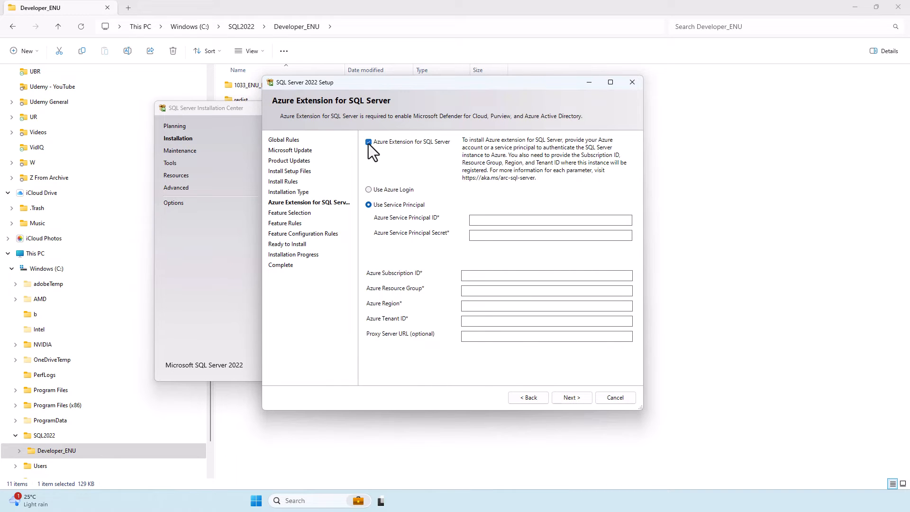
{"action": "left_click", "coordinate": [369, 142]}
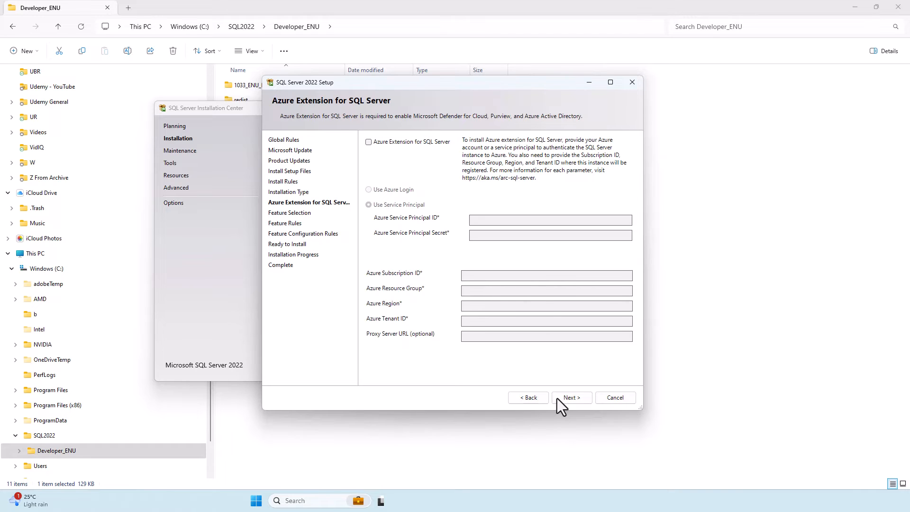
{"action": "left_click", "coordinate": [579, 398]}
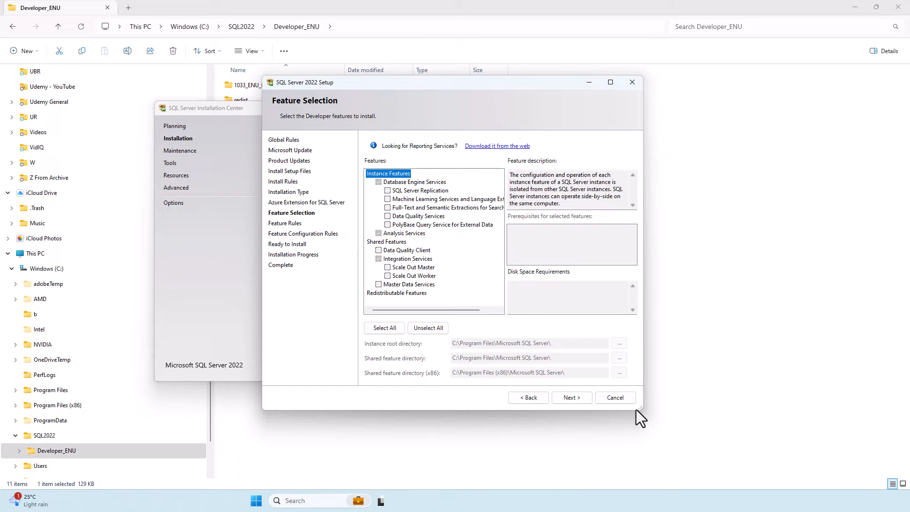
{"action": "left_click", "coordinate": [626, 401]}
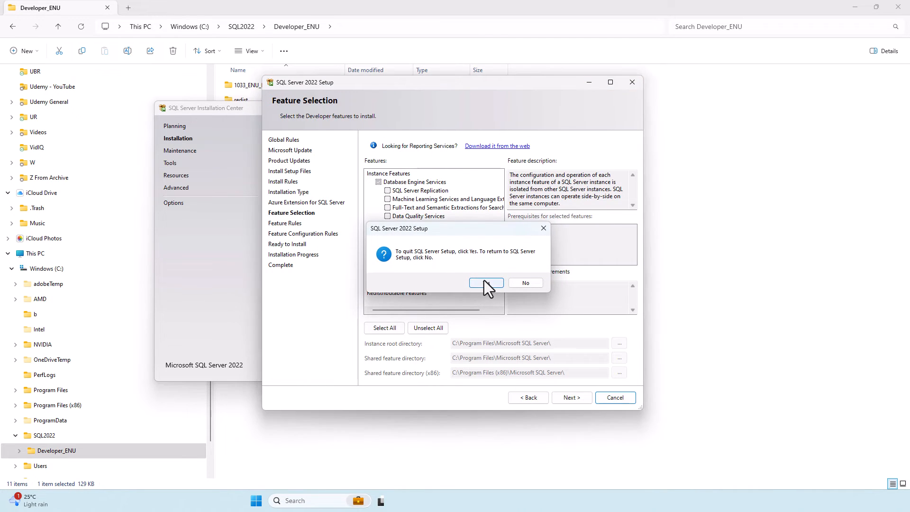
{"action": "left_click", "coordinate": [486, 283]}
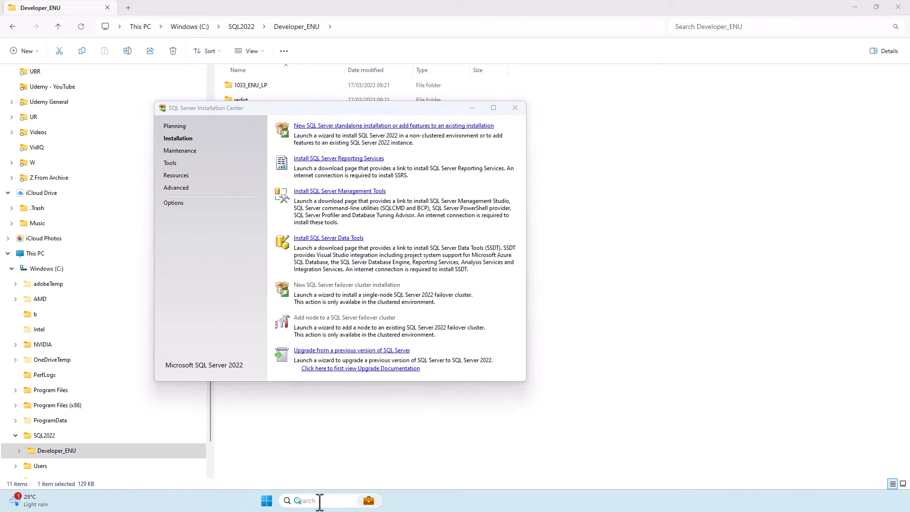
Open Windows' Add or remove programs and filter the installed apps by "sql server".
{"action": "left_click", "coordinate": [319, 501]}
{"action": "type", "text": "add"}
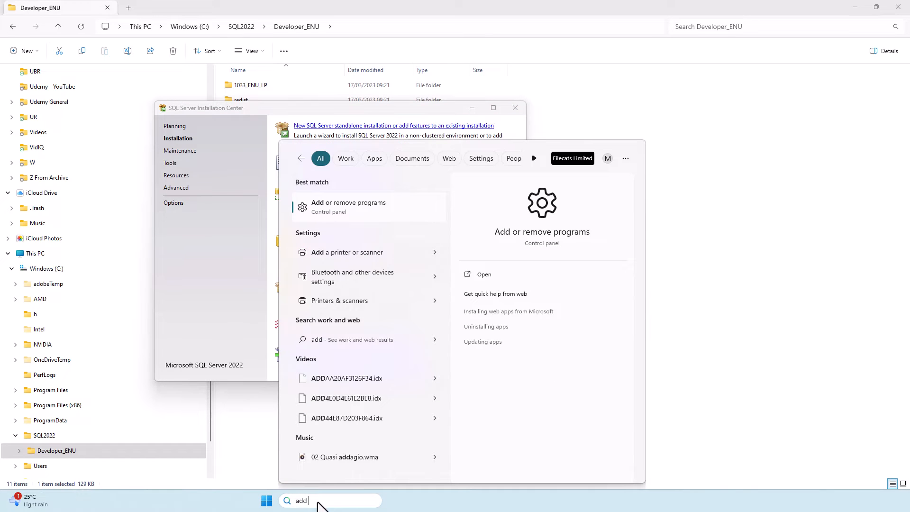
{"action": "left_click", "coordinate": [380, 209]}
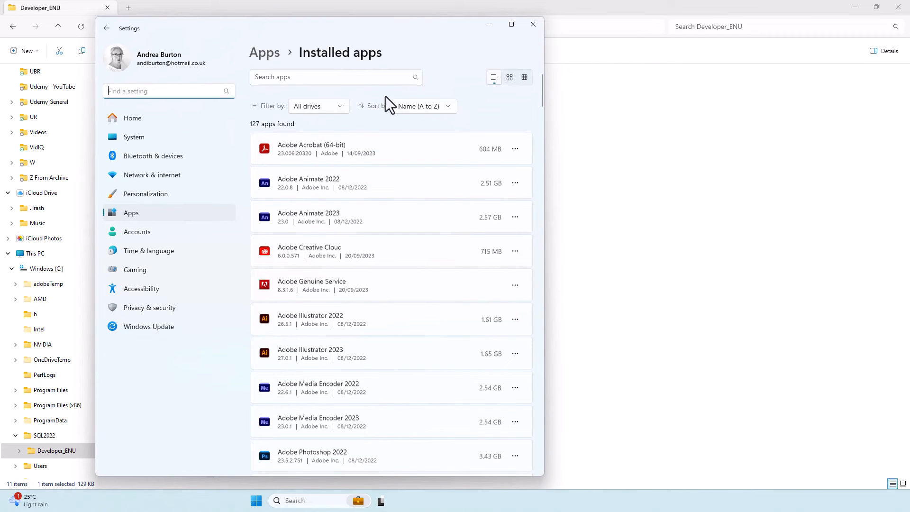
{"action": "left_click", "coordinate": [328, 77]}
{"action": "type", "text": "sql server"}
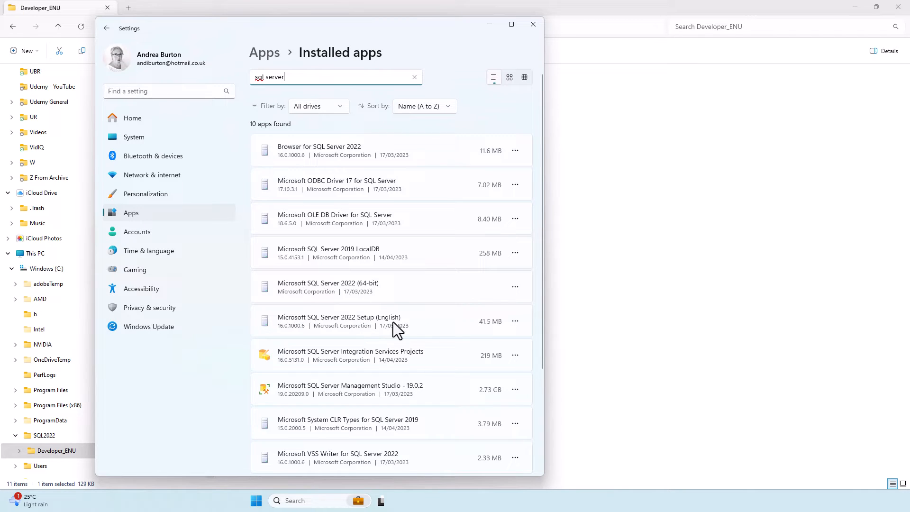
Start uninstalling Microsoft SQL Server 2022 (64-bit) with the Remove option and choose MSSQLSERVER as the instance to remove features from.
{"action": "left_click", "coordinate": [514, 287]}
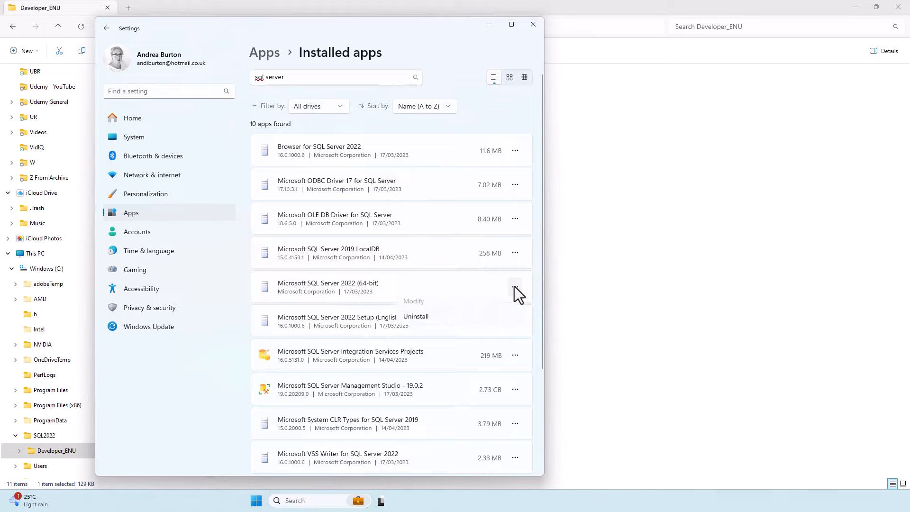
{"action": "left_click", "coordinate": [444, 323]}
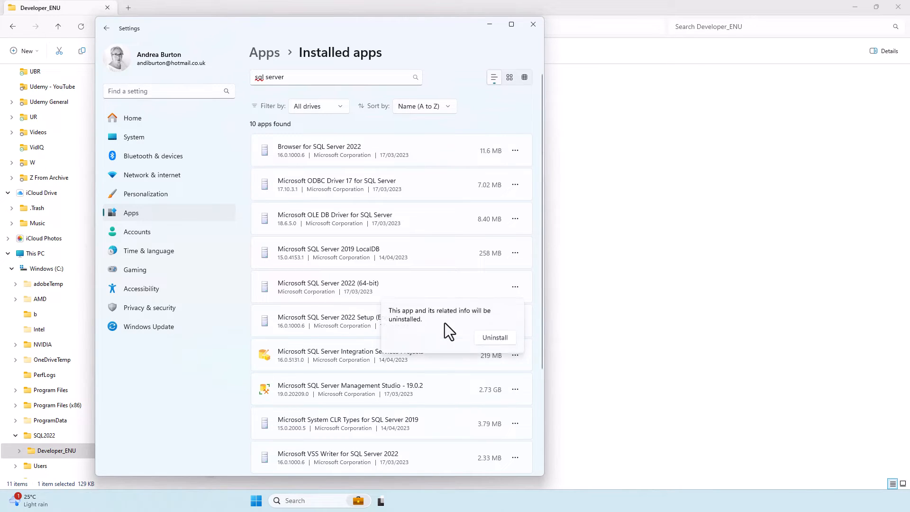
{"action": "left_click", "coordinate": [497, 337]}
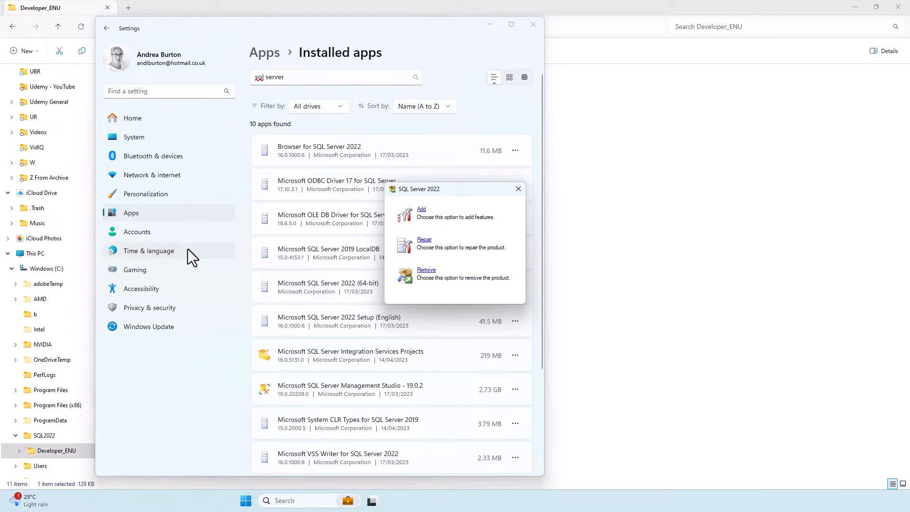
{"action": "left_click", "coordinate": [426, 270]}
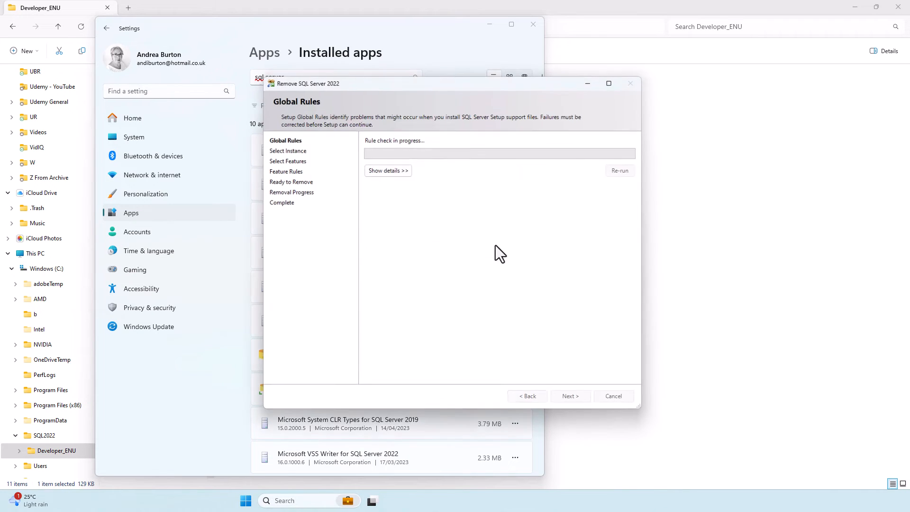
{"action": "left_click", "coordinate": [412, 173]}
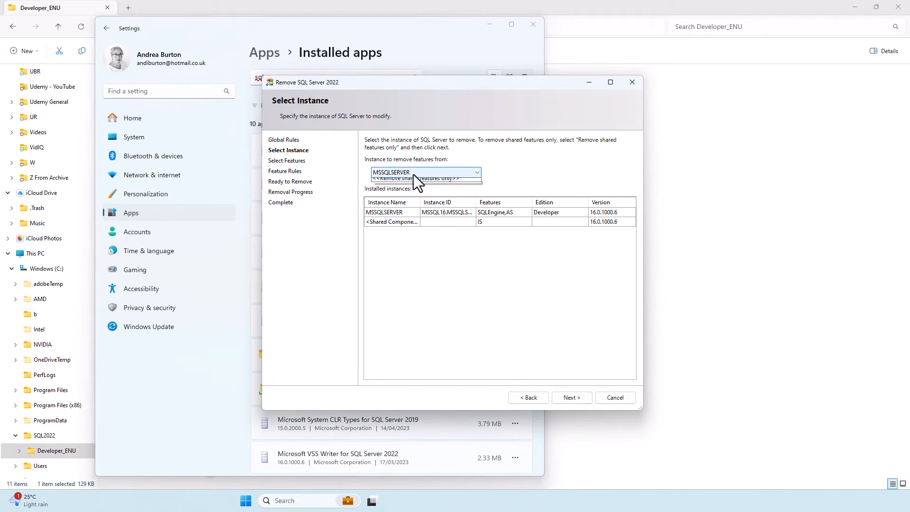
{"action": "left_click", "coordinate": [411, 174]}
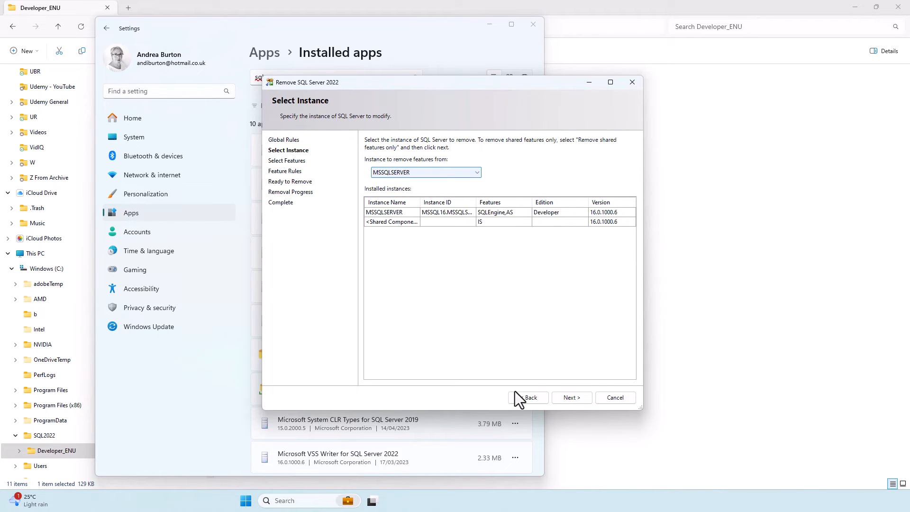
{"action": "left_click", "coordinate": [574, 395]}
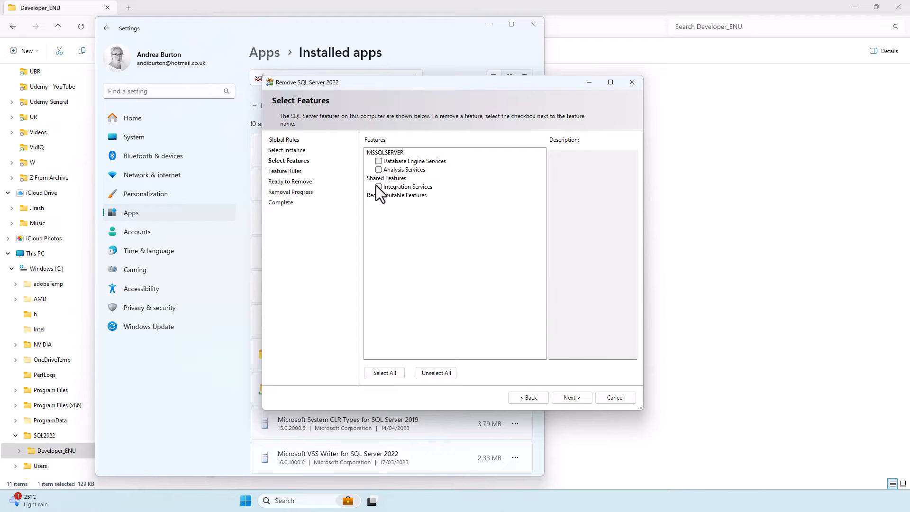
Remove only the Analysis Services feature from the instance and close the removal wizard once it completes.
{"action": "left_click", "coordinate": [389, 374]}
{"action": "left_click", "coordinate": [442, 374]}
{"action": "left_click", "coordinate": [384, 171]}
{"action": "left_click", "coordinate": [567, 399]}
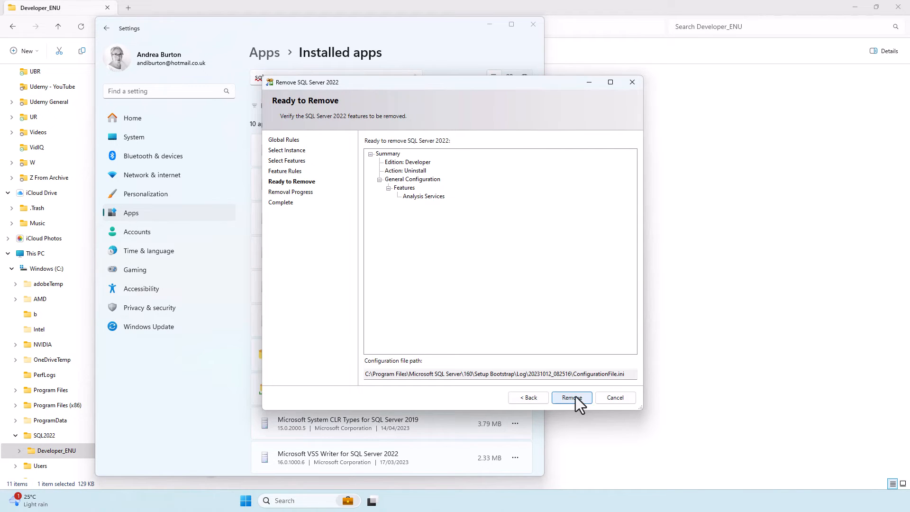
{"action": "left_click", "coordinate": [573, 397]}
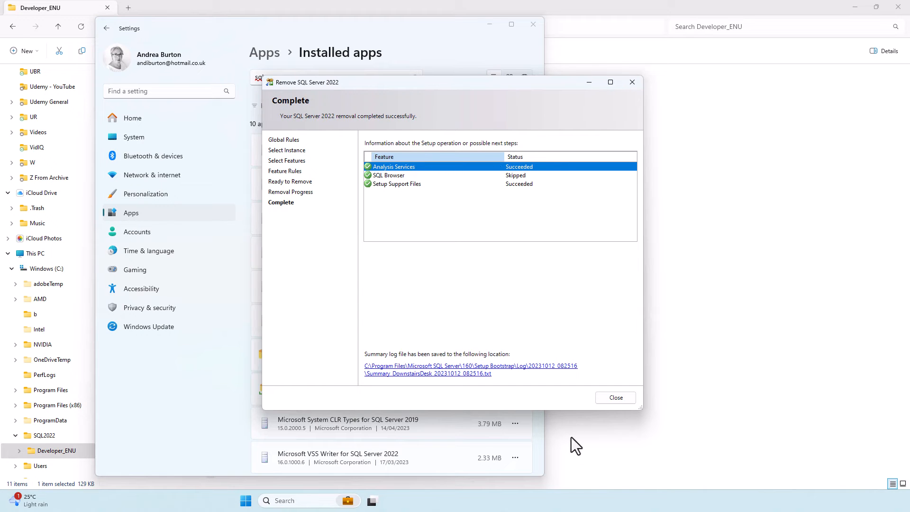
{"action": "left_click", "coordinate": [619, 401]}
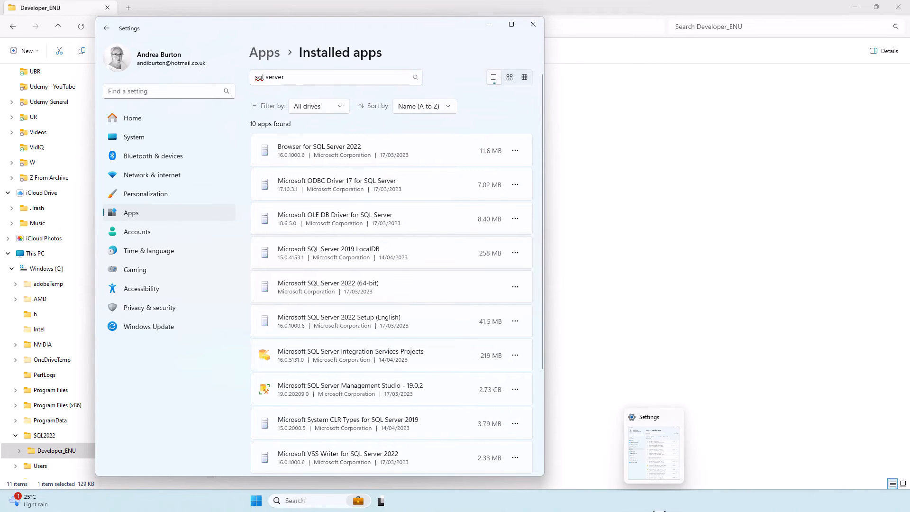
Run SETUP.EXE from the Developer_ENU folder again and start a standalone installation or feature addition, proceeding to Installation Type without Microsoft Update.
{"action": "left_click", "coordinate": [659, 350]}
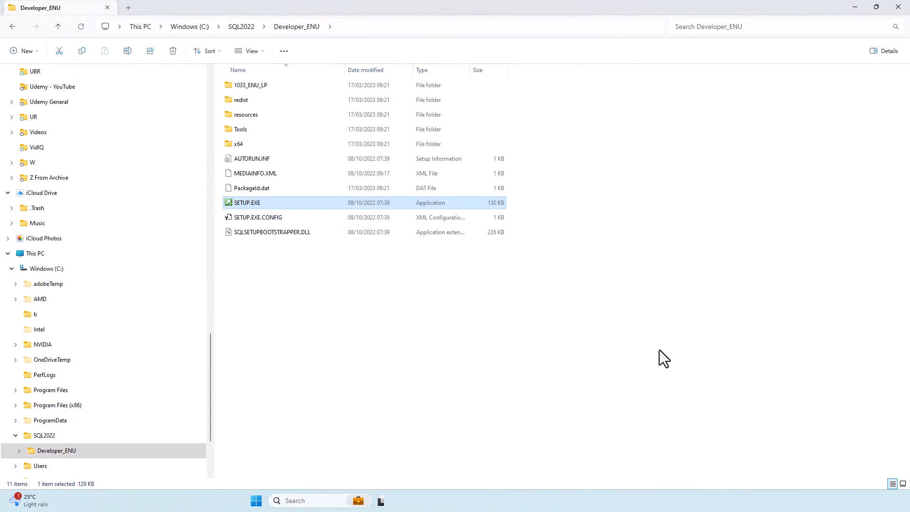
{"action": "double_click", "coordinate": [246, 204]}
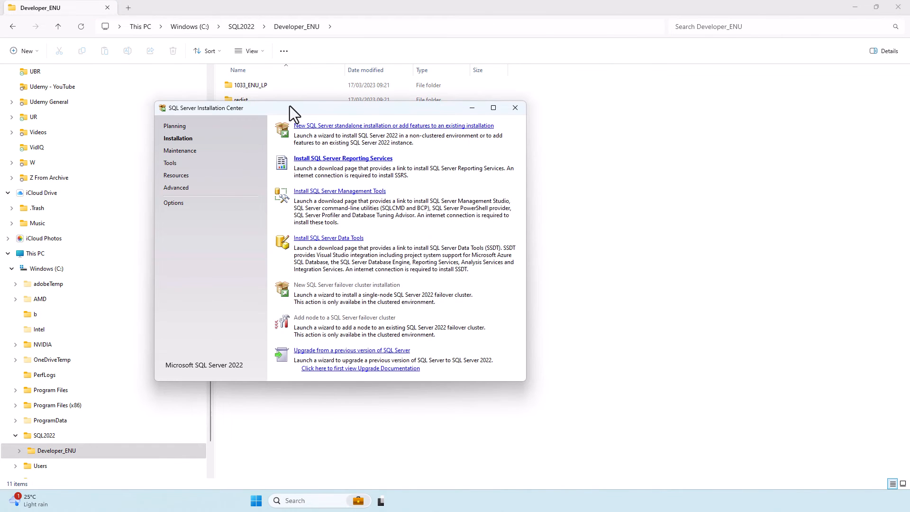
{"action": "left_click_drag", "start_coordinate": [290, 106], "coordinate": [403, 116]}
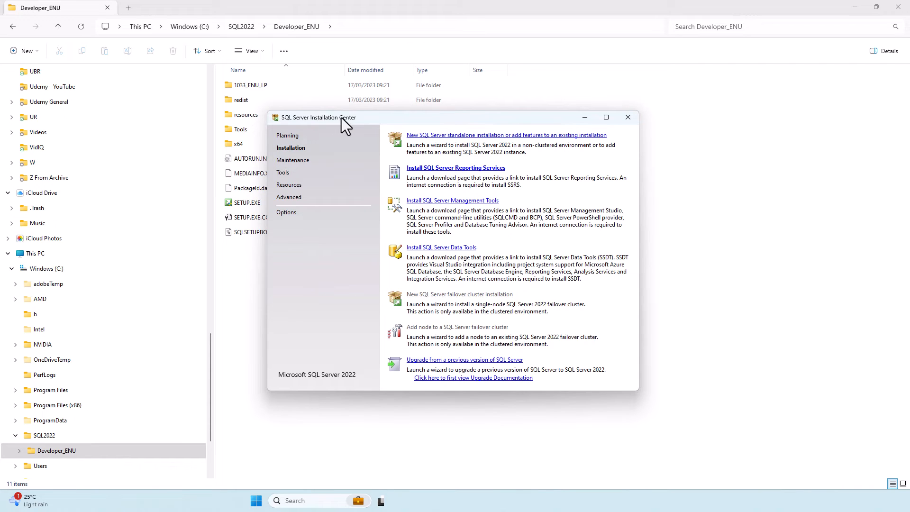
{"action": "left_click", "coordinate": [464, 136]}
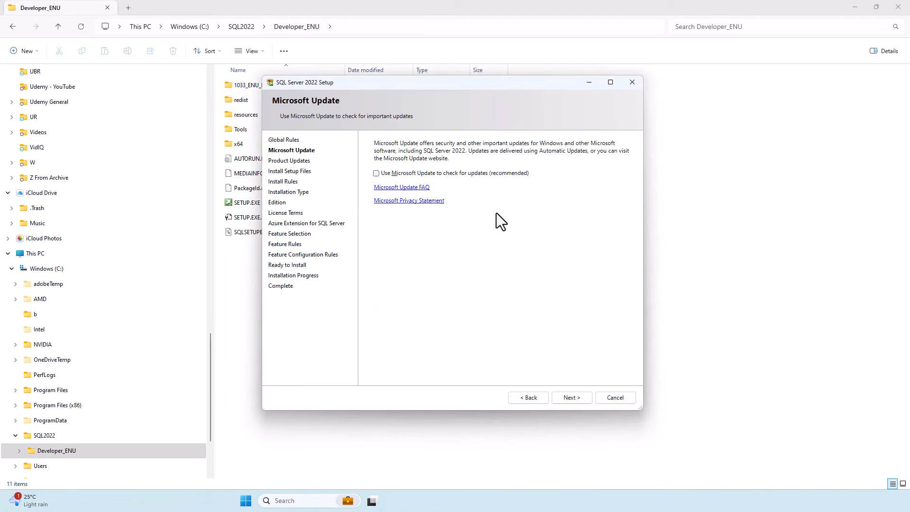
{"action": "left_click", "coordinate": [575, 399]}
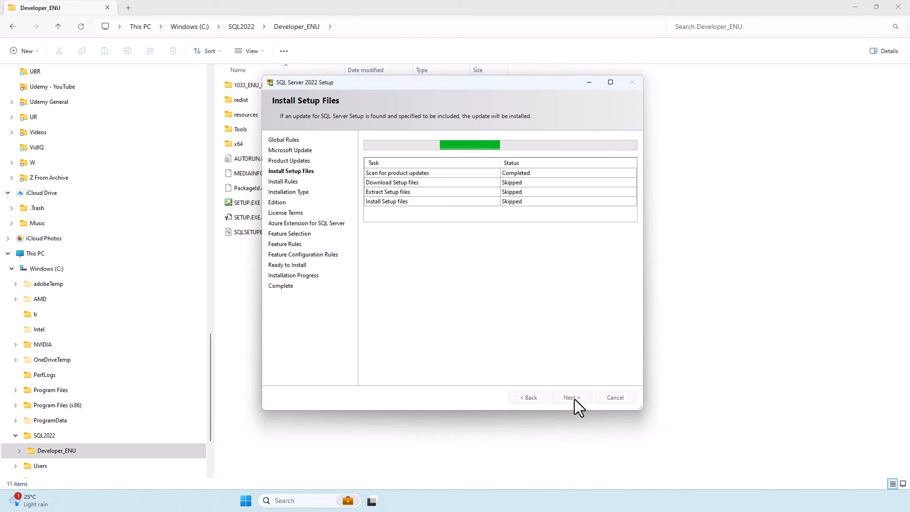
{"action": "left_click", "coordinate": [575, 399]}
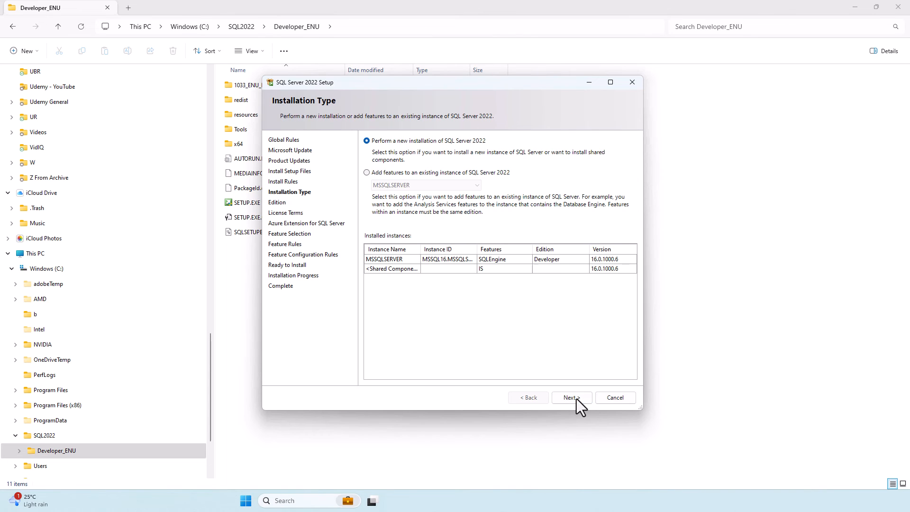
Choose to add features to the existing MSSQLSERVER instance and proceed to Feature Selection with the Azure Extension for SQL Server unchecked.
{"action": "left_click", "coordinate": [377, 173]}
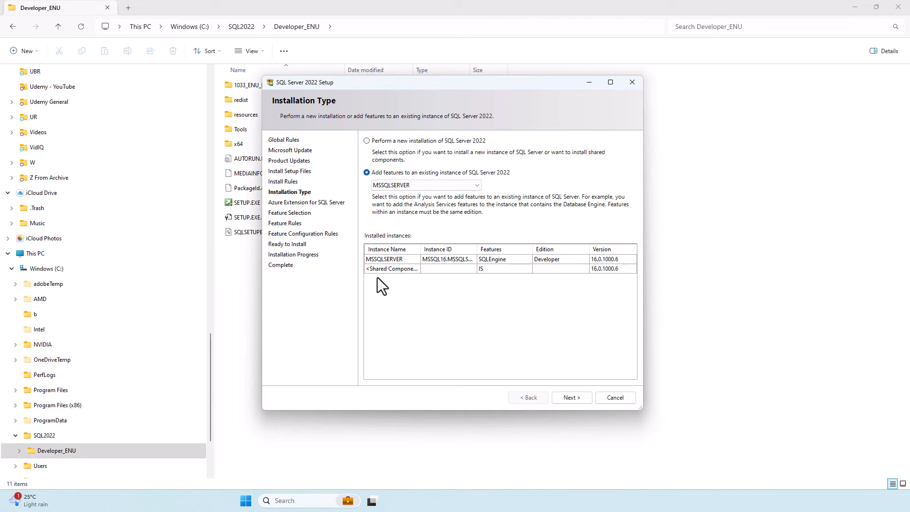
{"action": "left_click", "coordinate": [414, 188]}
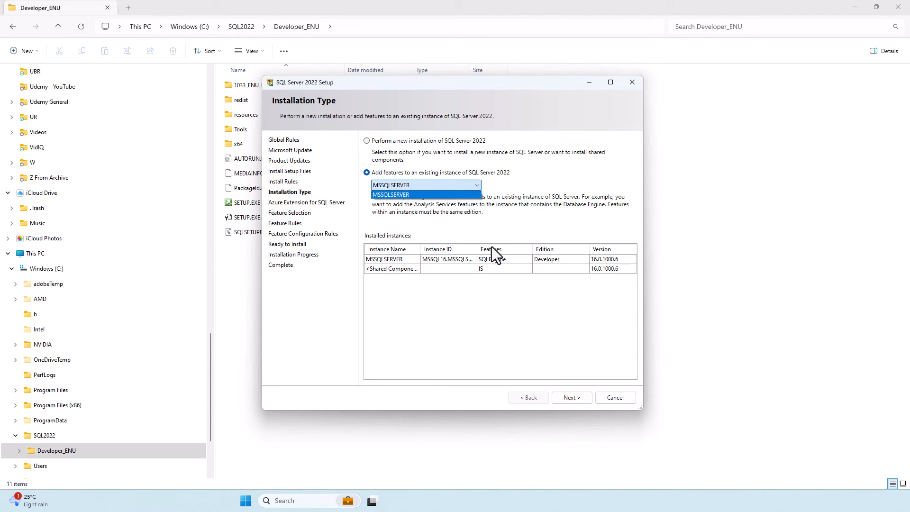
{"action": "left_click", "coordinate": [575, 400]}
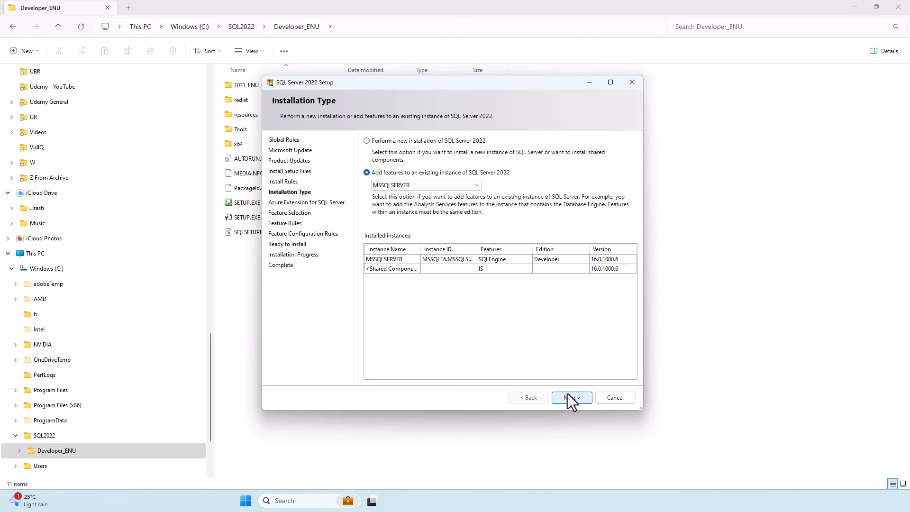
{"action": "left_click", "coordinate": [571, 398]}
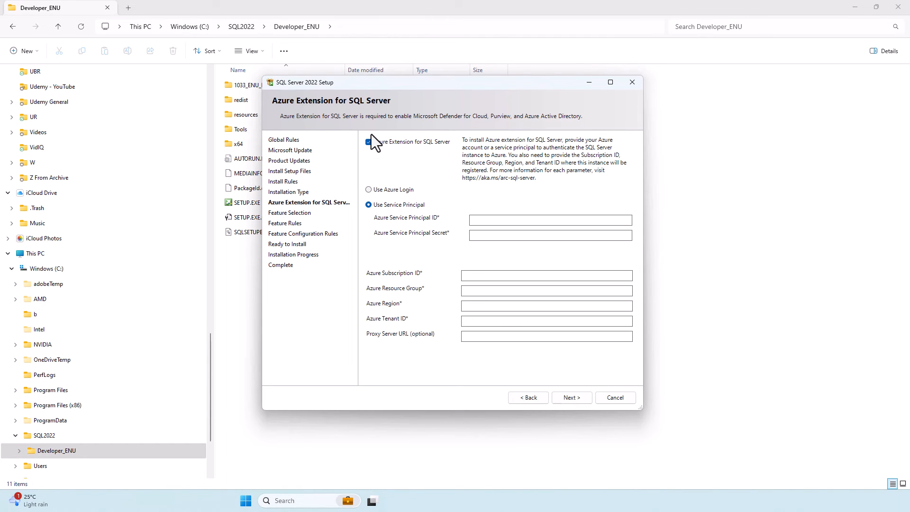
{"action": "left_click", "coordinate": [380, 142]}
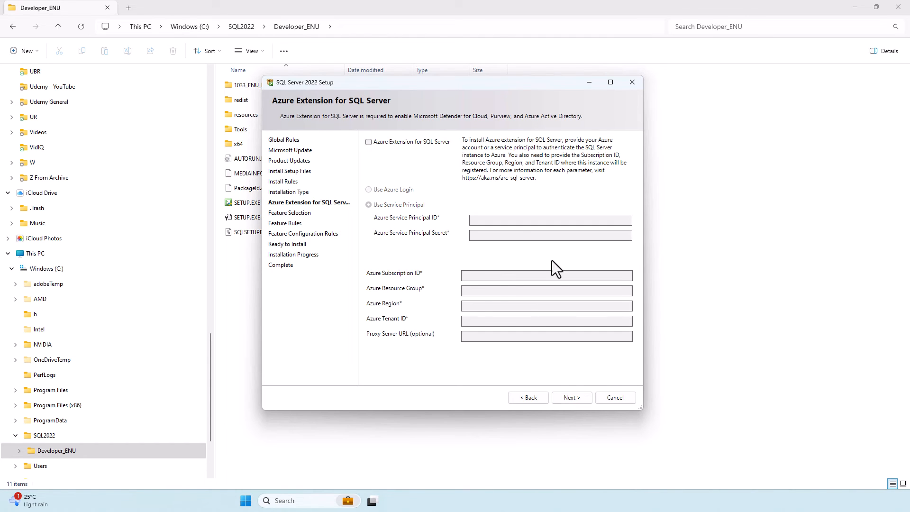
{"action": "left_click", "coordinate": [568, 398]}
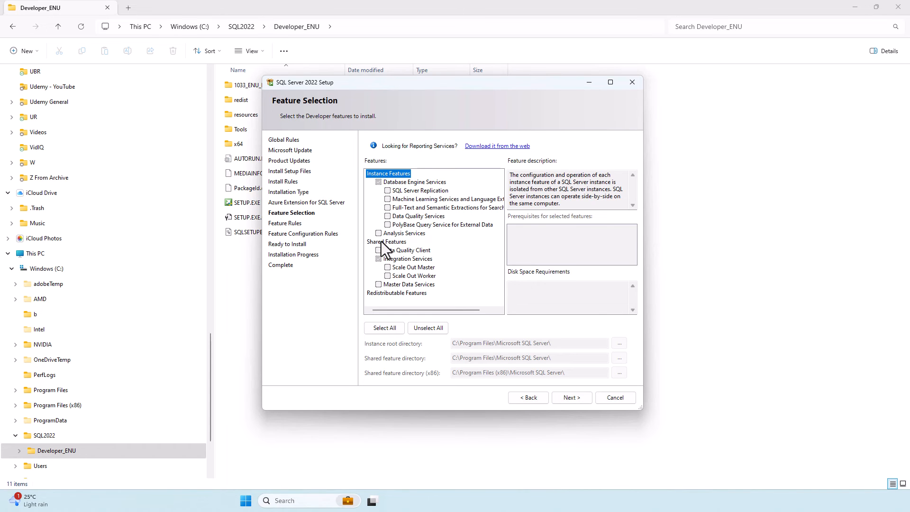
Select Analysis Services as the feature to add and configure it in Tabular Mode with the current user as administrator, keeping the default data directories.
{"action": "left_click", "coordinate": [378, 233]}
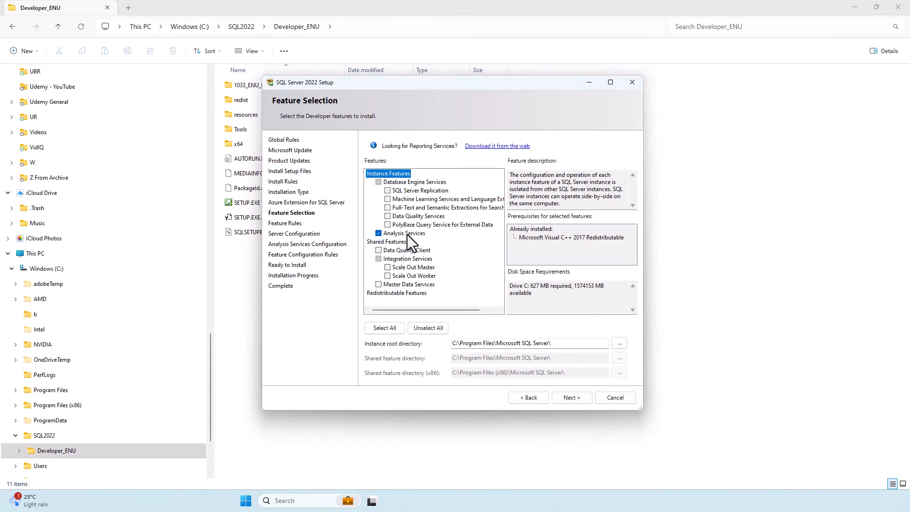
{"action": "left_click", "coordinate": [578, 399]}
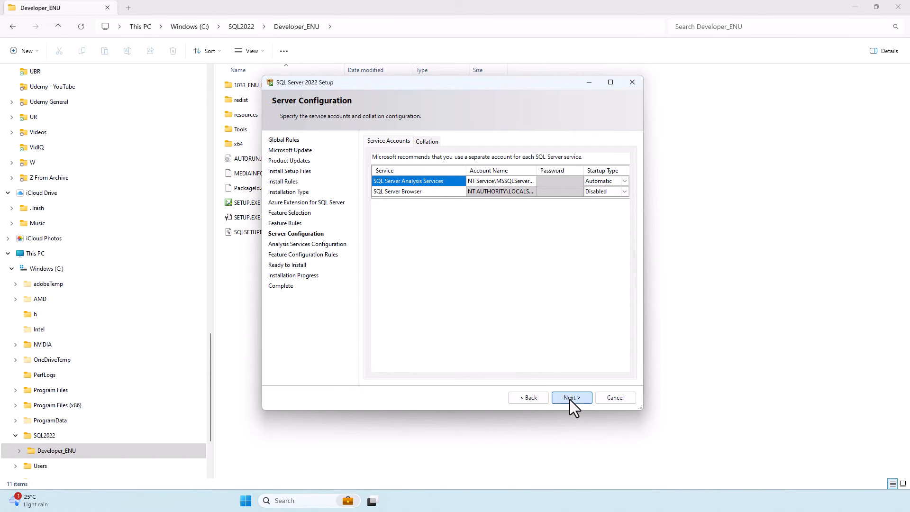
{"action": "left_click", "coordinate": [570, 399]}
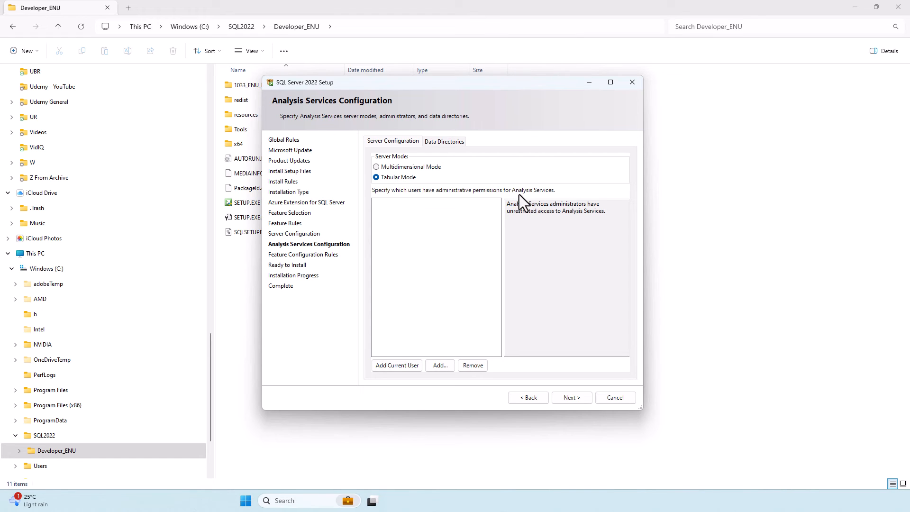
{"action": "left_click", "coordinate": [445, 142]}
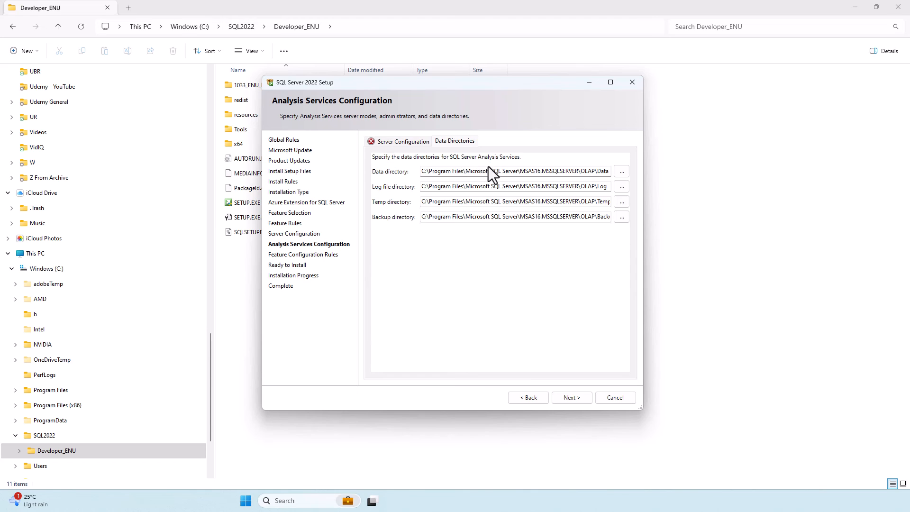
{"action": "left_click", "coordinate": [399, 141]}
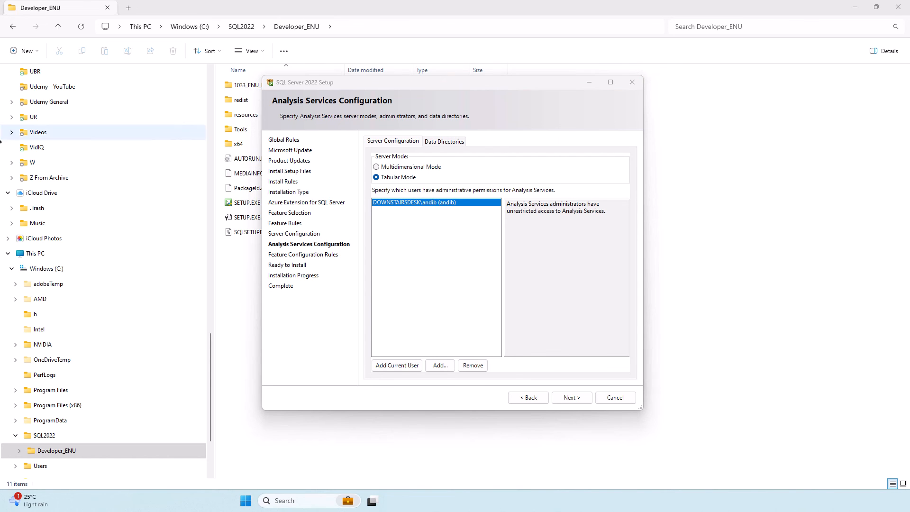
Switch to the browser and look through the SQL courses on idodata.com, including the SQL course list on the home page.
{"action": "left_click_drag", "start_coordinate": [0, 132], "coordinate": [437, 6]}
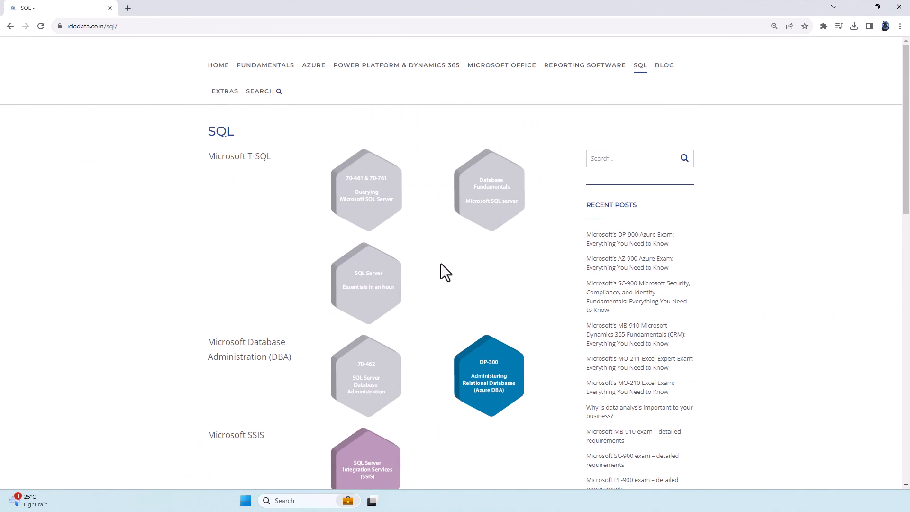
{"action": "scroll", "coordinate": [444, 254], "scroll_direction": "down", "scroll_amount": 5}
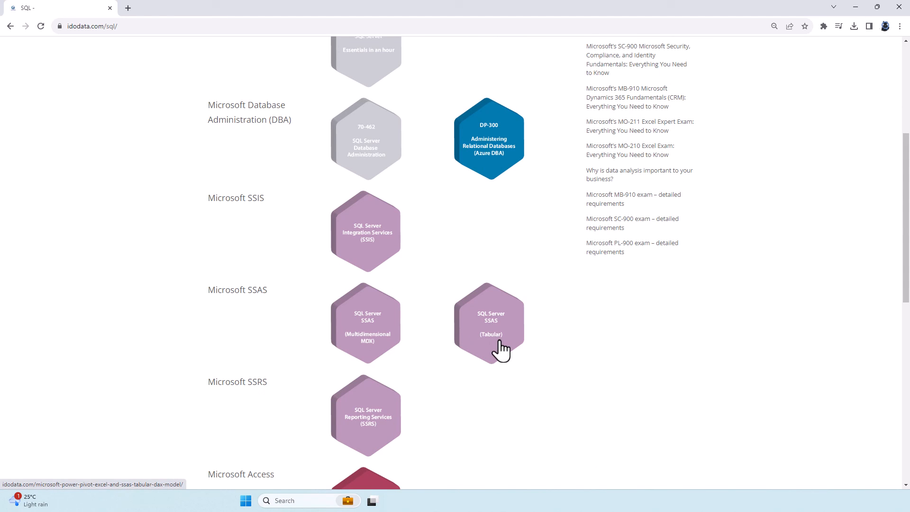
{"action": "scroll", "coordinate": [490, 374], "scroll_direction": "up", "scroll_amount": 5}
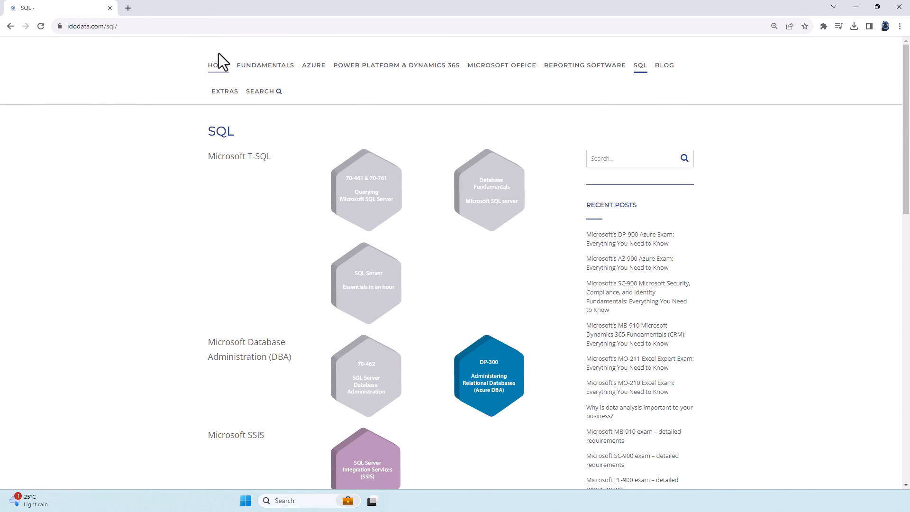
{"action": "left_click", "coordinate": [219, 66]}
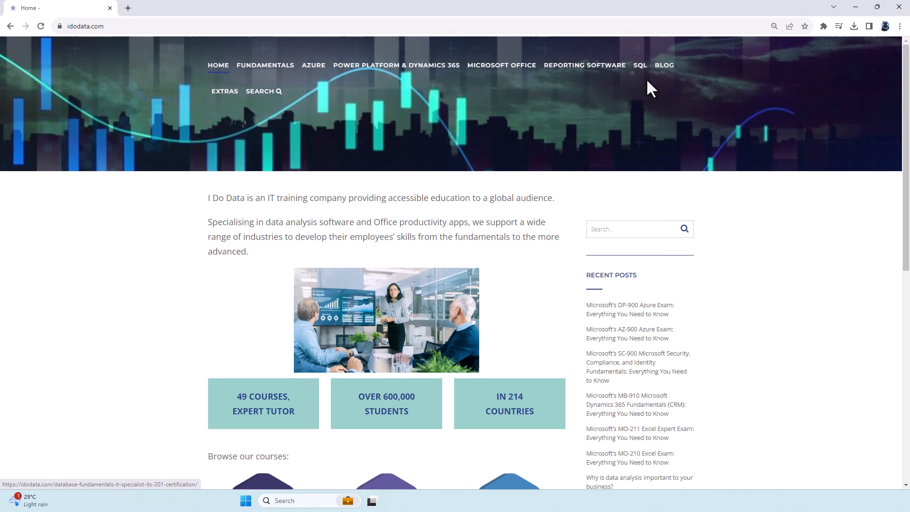
{"action": "mouse_move", "coordinate": [641, 76]}
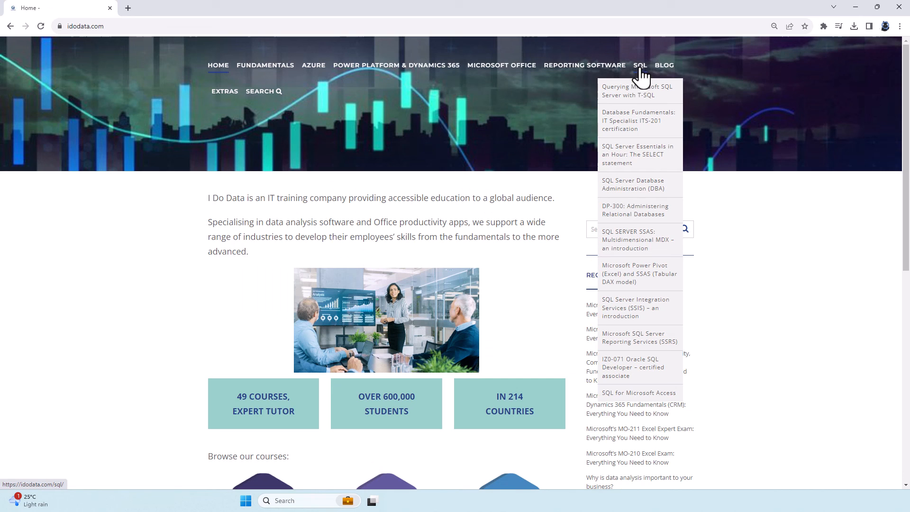